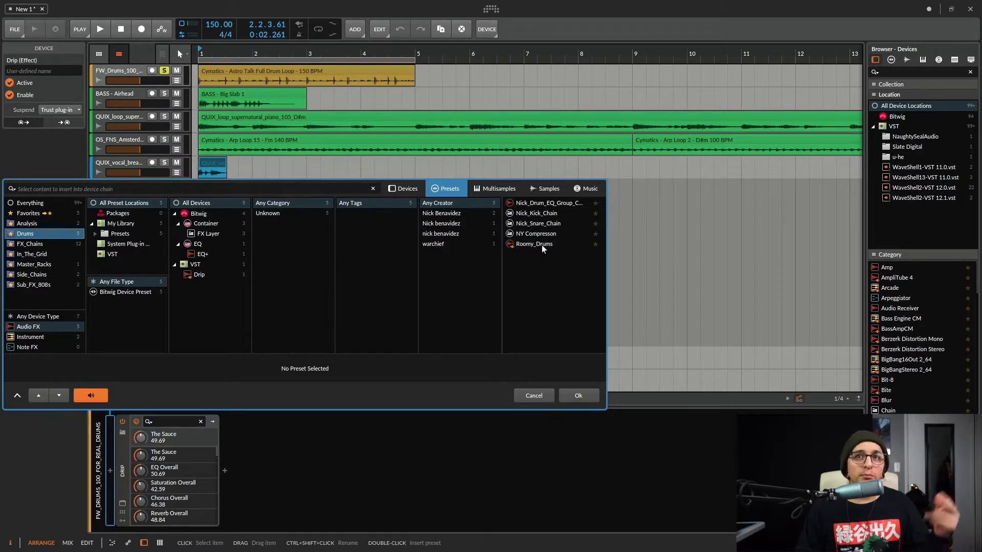
Browse the preset collections FX_Chains, In_The_Grid, Master_Racks, Side_Chains and Sub_FX_808s, and dismiss the preset browser without loading anything
left_click(34, 246)
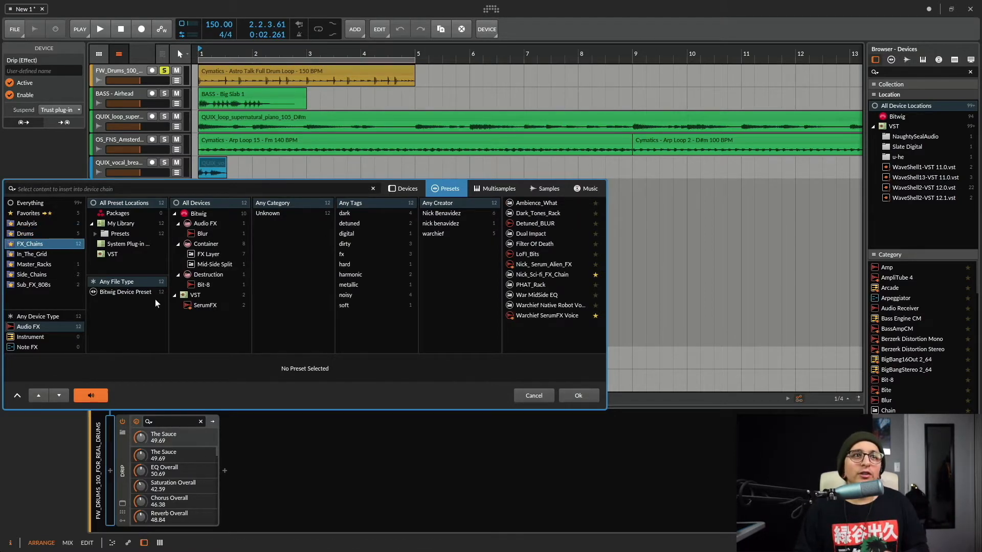
left_click(40, 255)
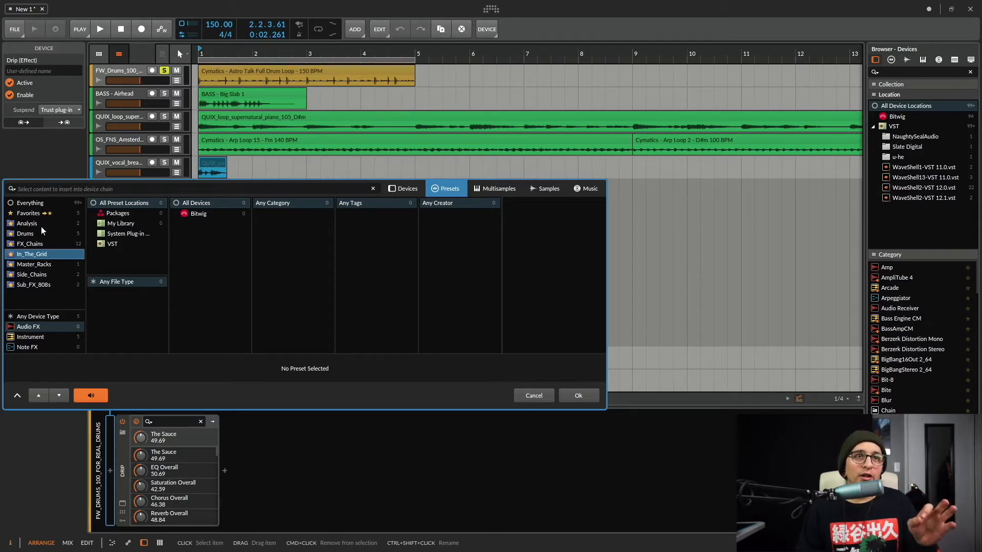
left_click(26, 265)
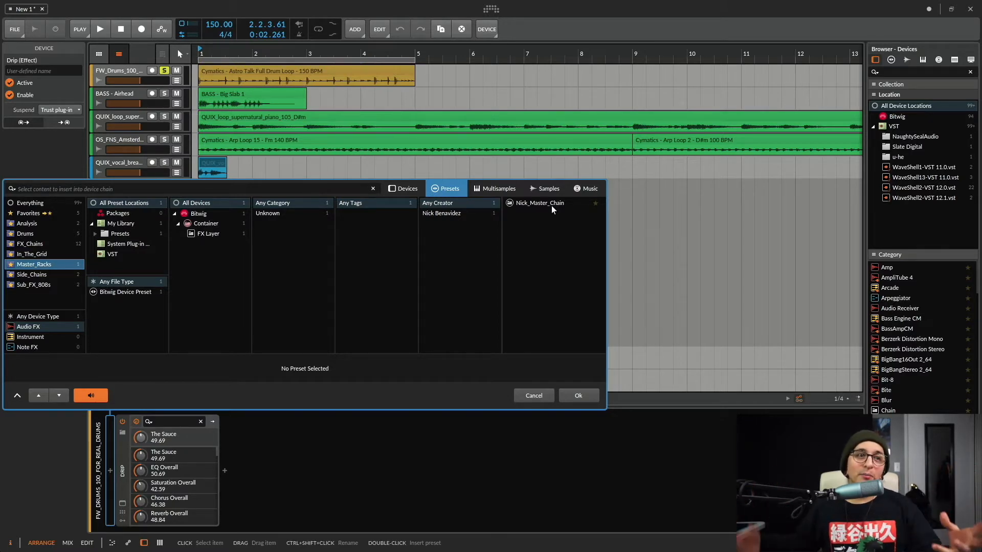
left_click(34, 275)
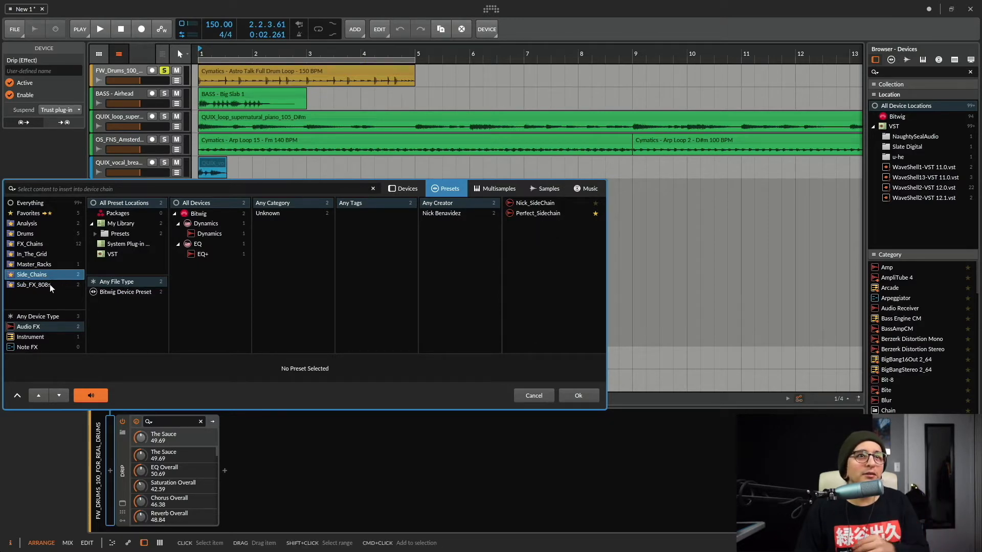
left_click(32, 285)
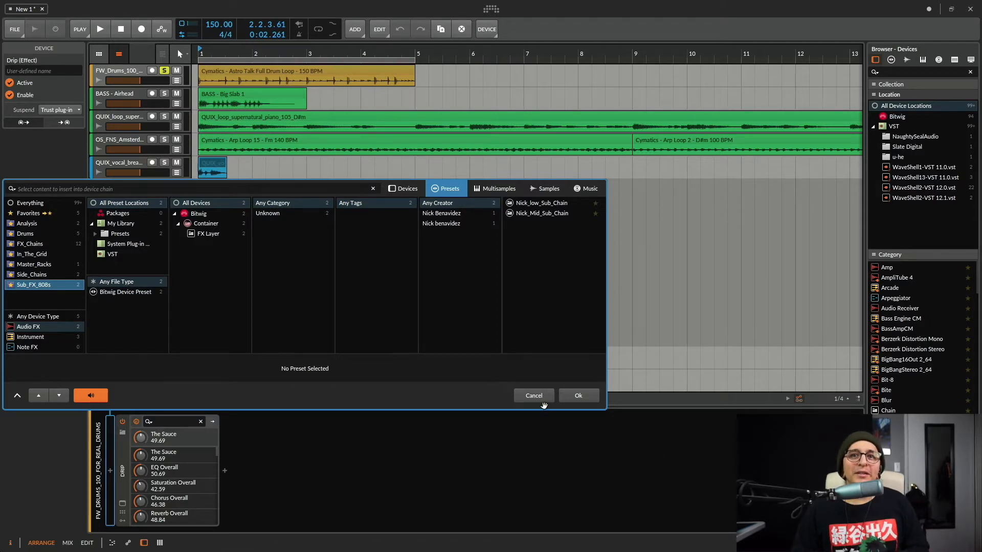
left_click(541, 395)
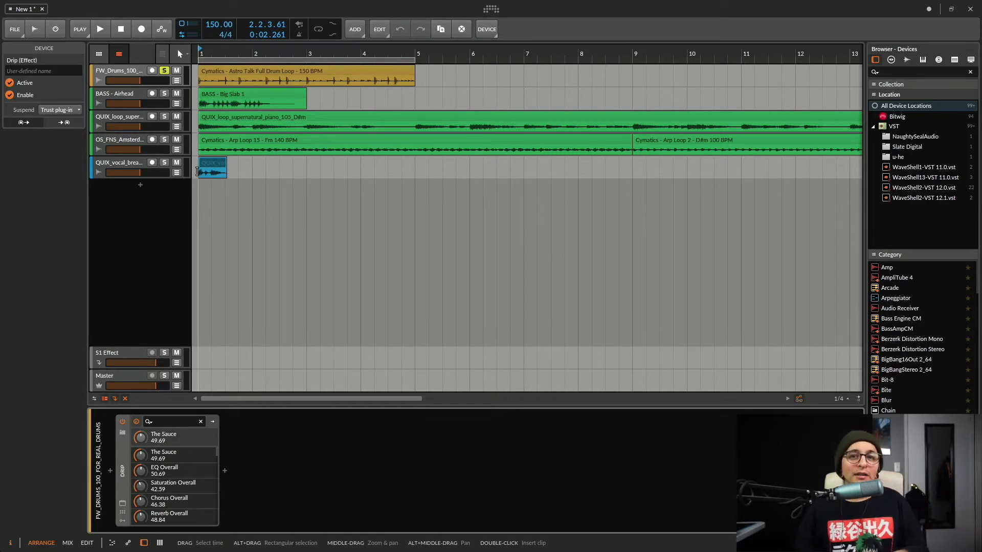
Bypass the Drip effect on the FW_Drums track and audition the dry drum loop from bar 1
left_click(130, 71)
left_click(124, 421)
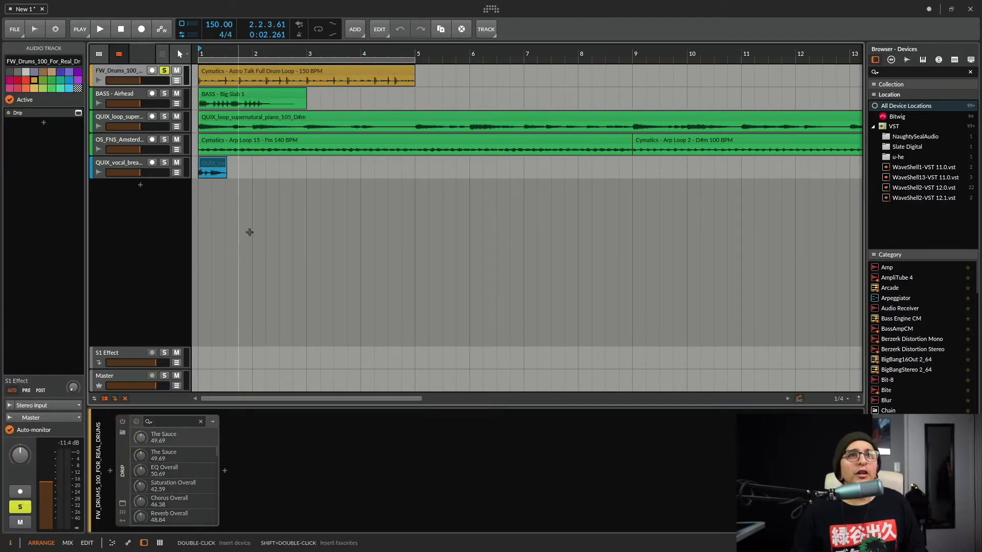
left_click(199, 80)
key("space")
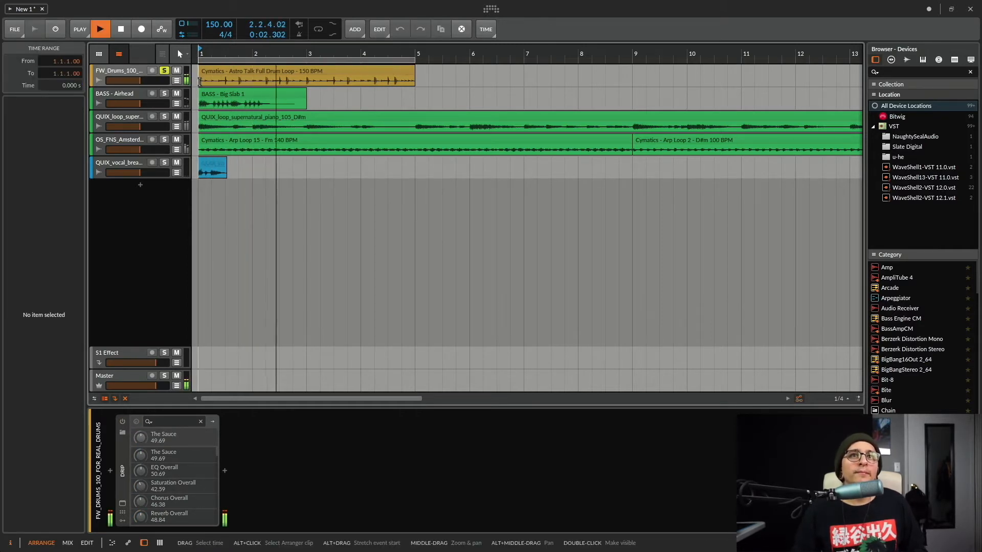
key("space")
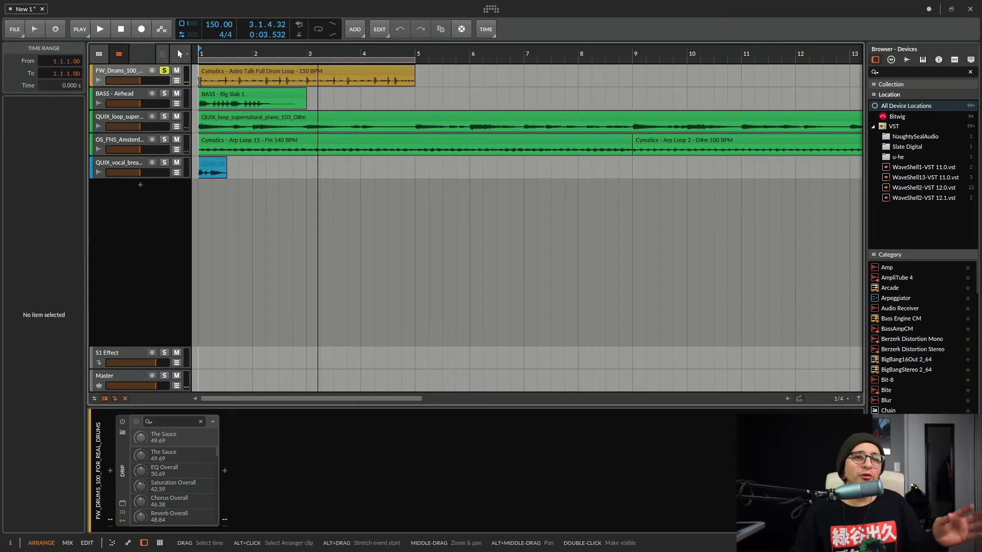
Display the Drip plug-in's own interface to examine its controls, and close it again
left_click(124, 474)
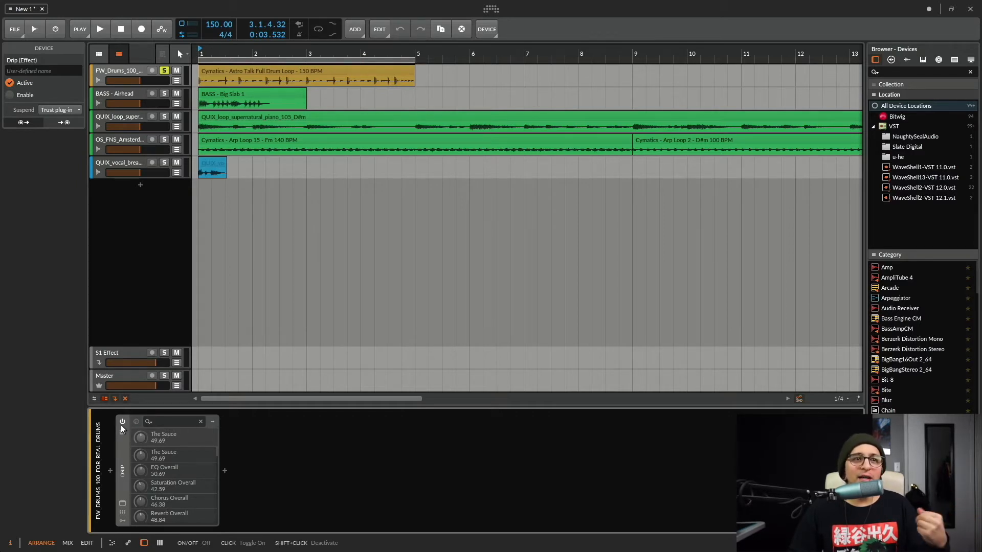
left_click(122, 503)
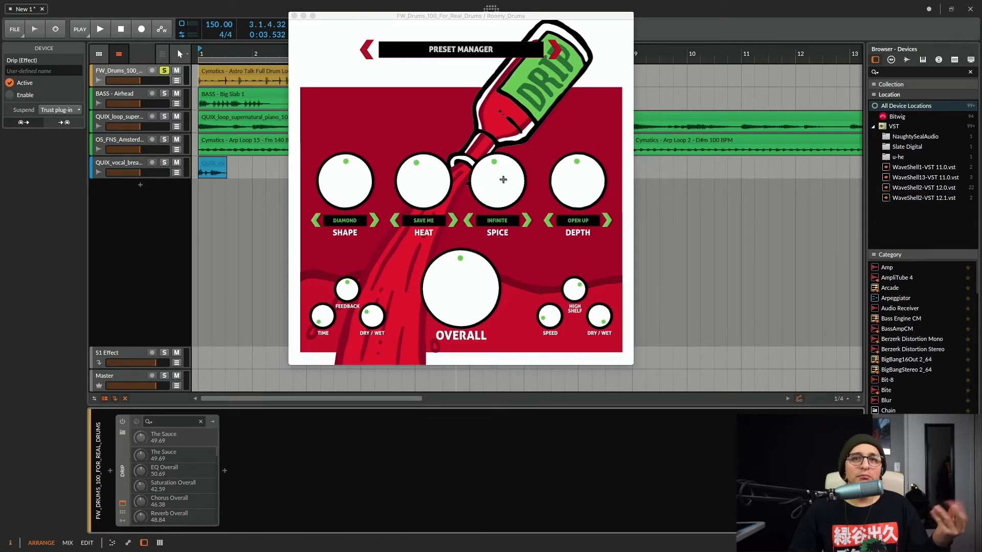
left_click(294, 16)
Enable the Drip effect on the drums track and audition the loop with it
left_click(122, 422)
key("space")
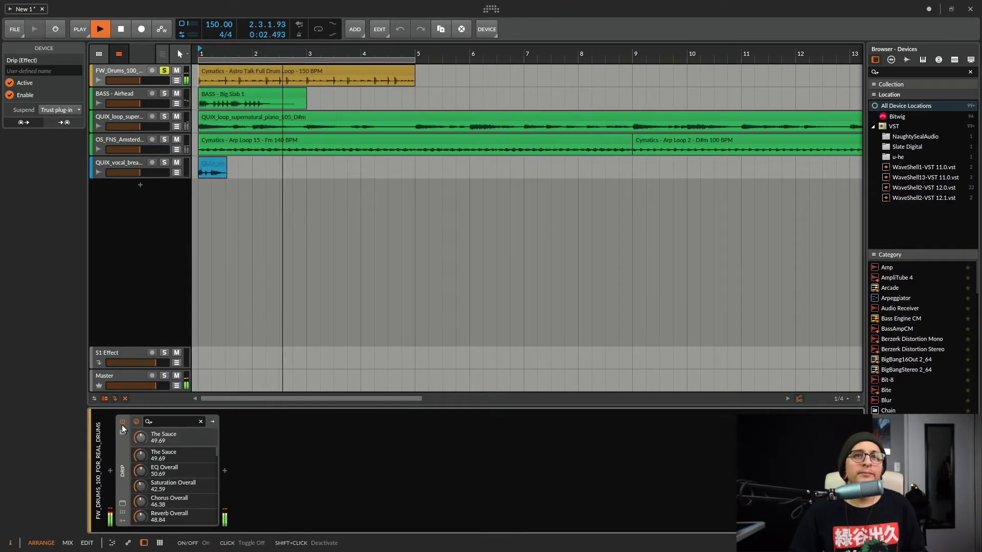
key("space")
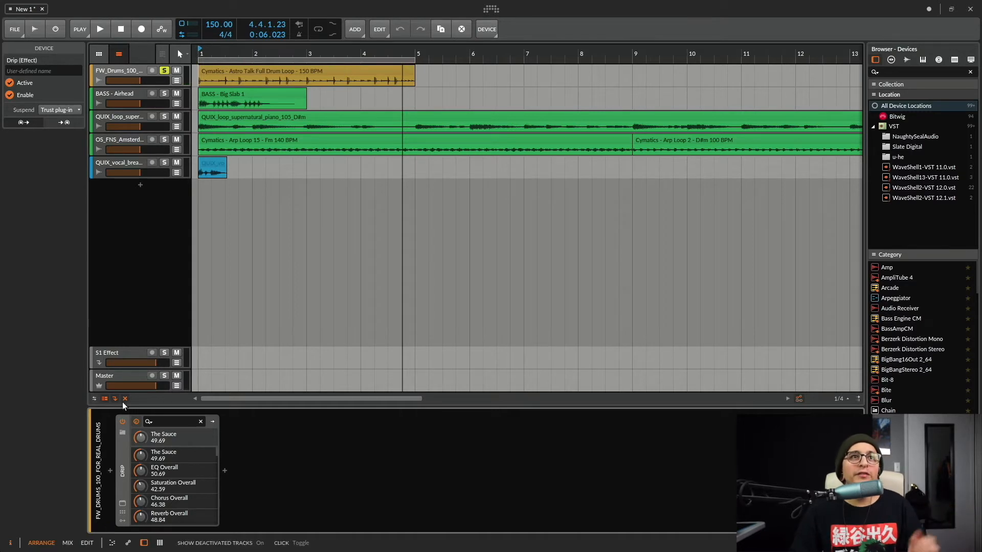
Solo the BASS - Airhead track in place of the drums, bypass its FX Layer, and audition the dry bass
left_click(128, 98)
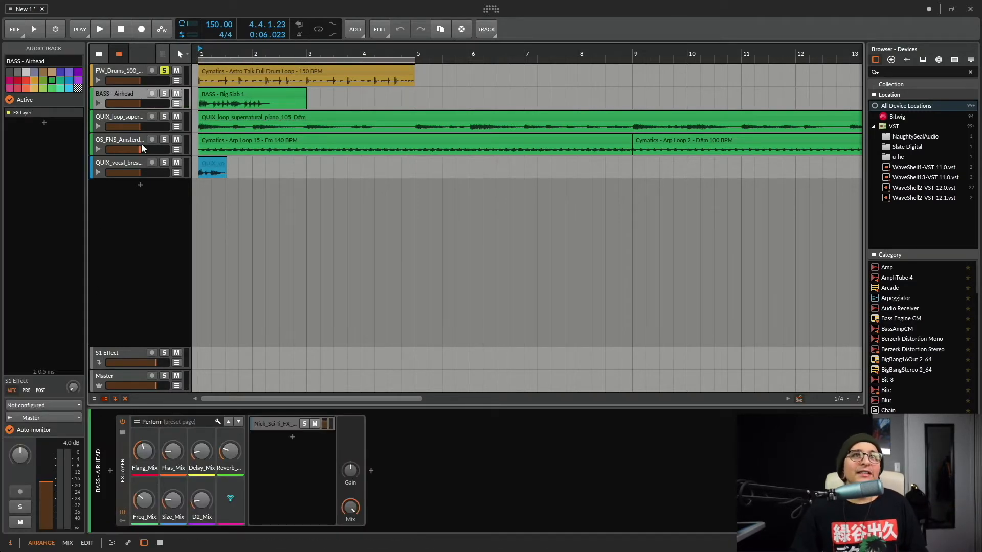
left_click(164, 95)
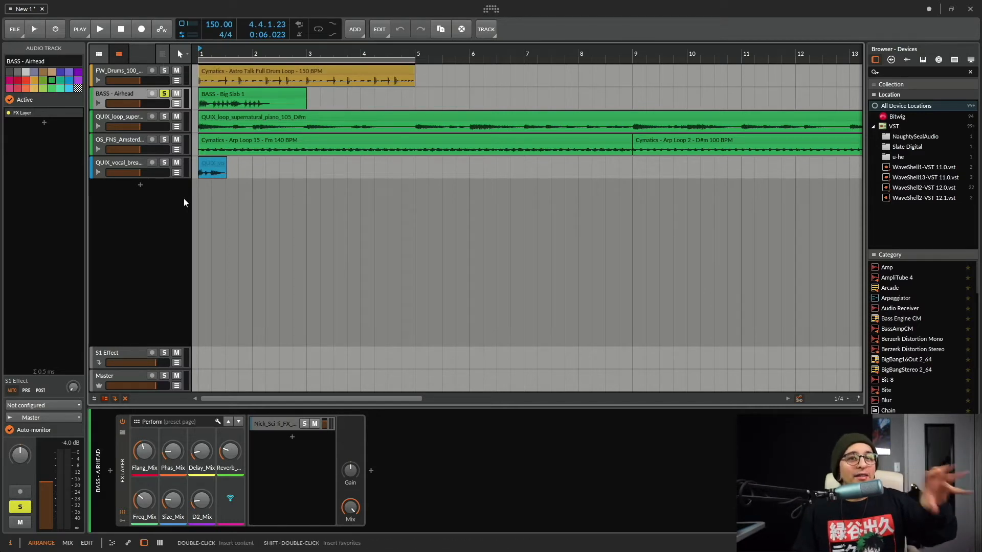
left_click(270, 428)
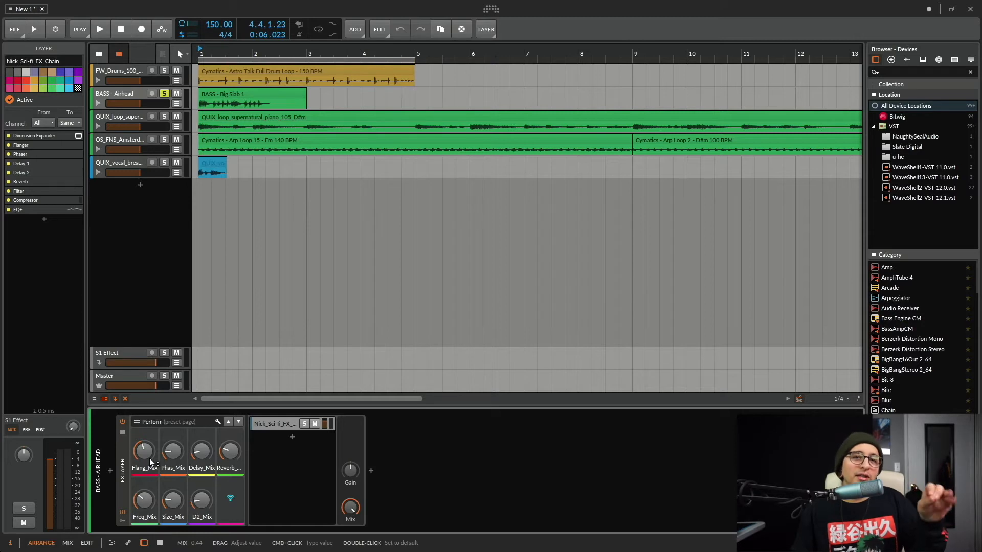
left_click(122, 421)
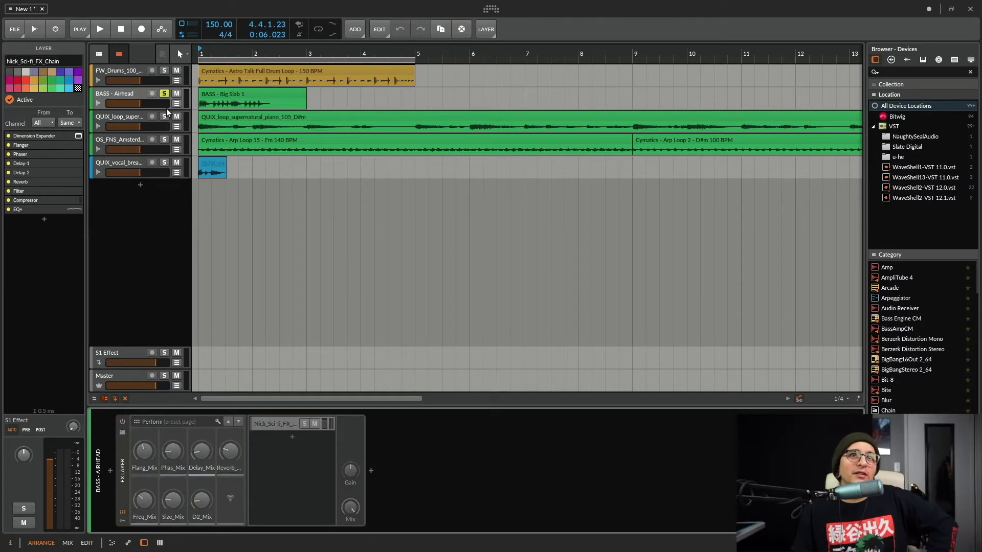
key("space")
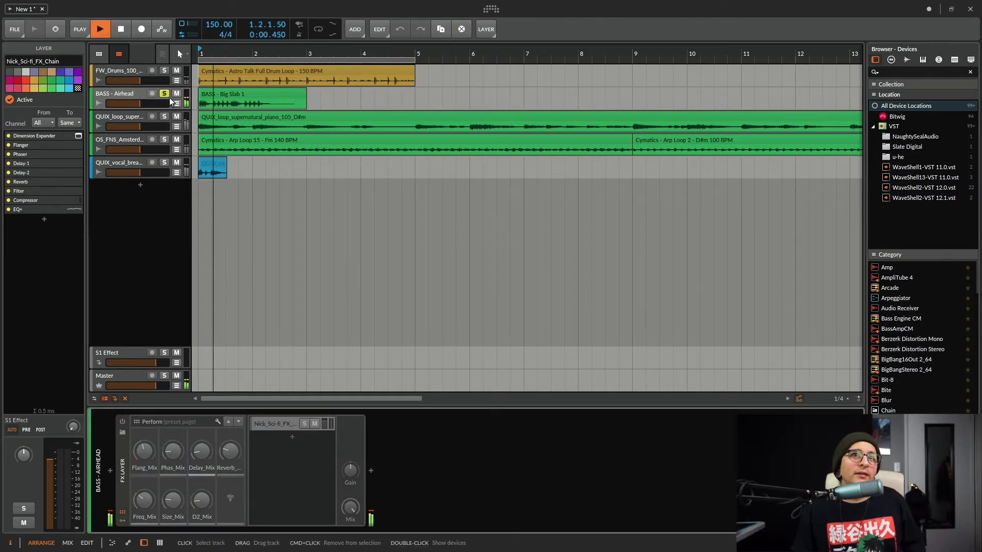
key("space")
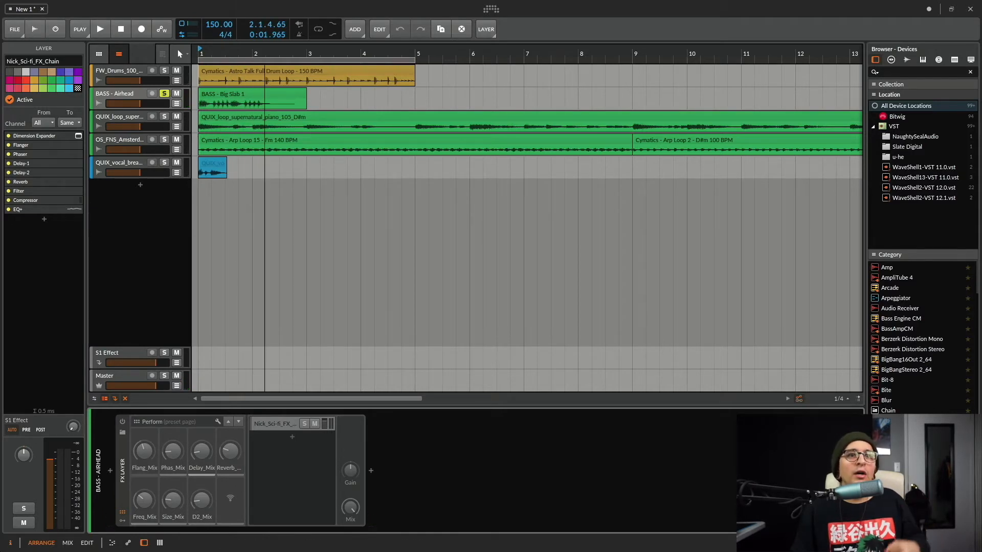
Enable the bass track's FX Layer and audition it, setting D2_Mix to 50% for a second listen
left_click(124, 422)
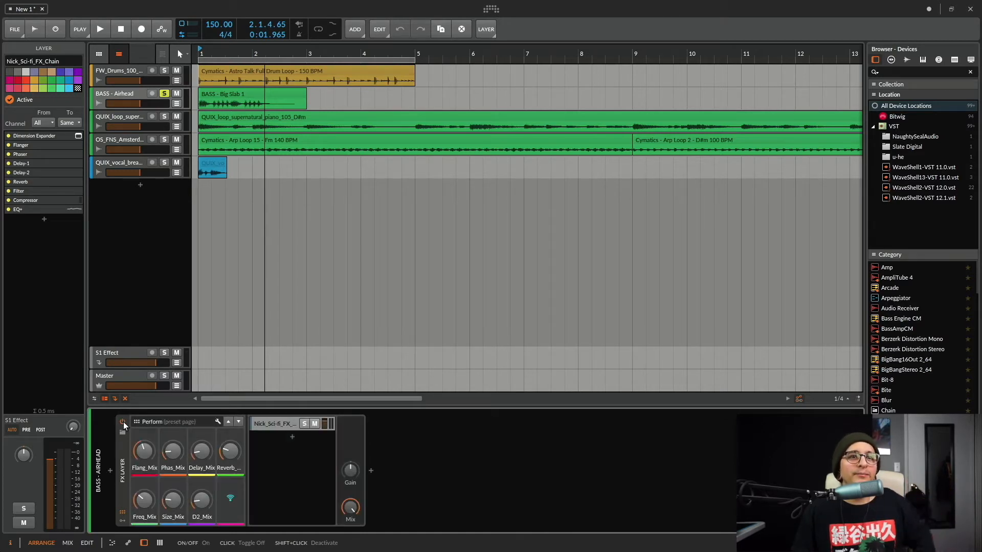
key("space")
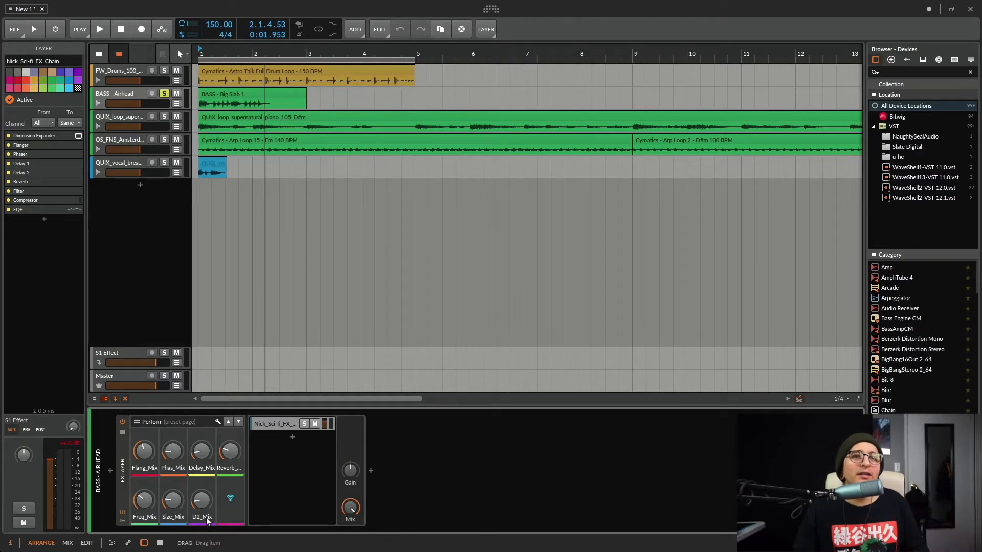
left_click_drag(201, 503, 202, 504)
key("space")
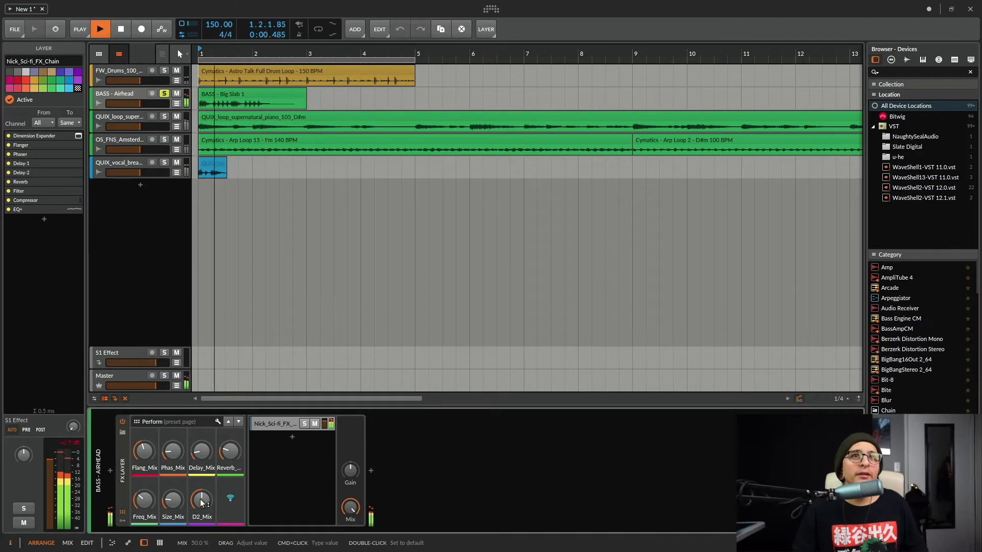
key("space")
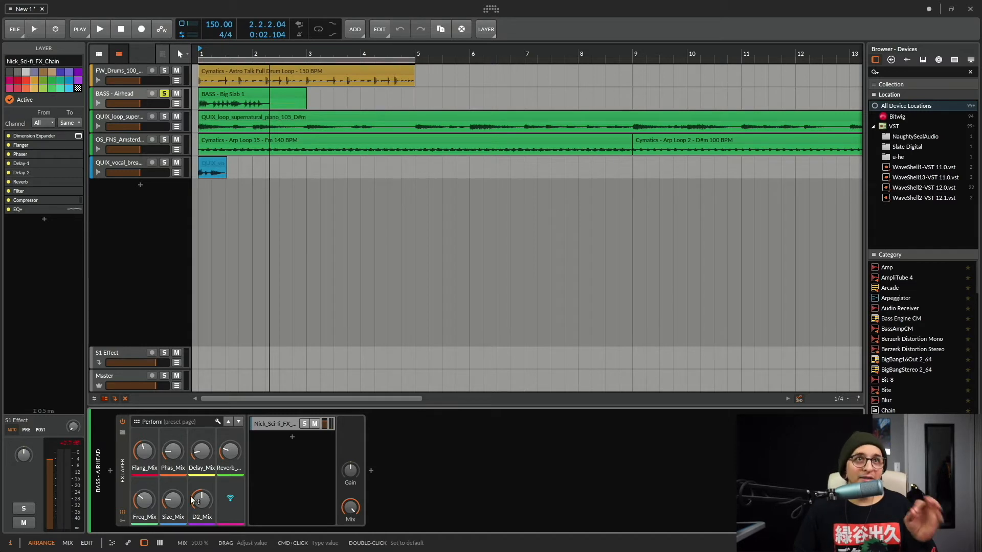
Move the solo from the bass to the QUIX_loop_supernatural_piano track and audition the loop from bar 1 with Bit-8 bypassed
left_click(142, 115)
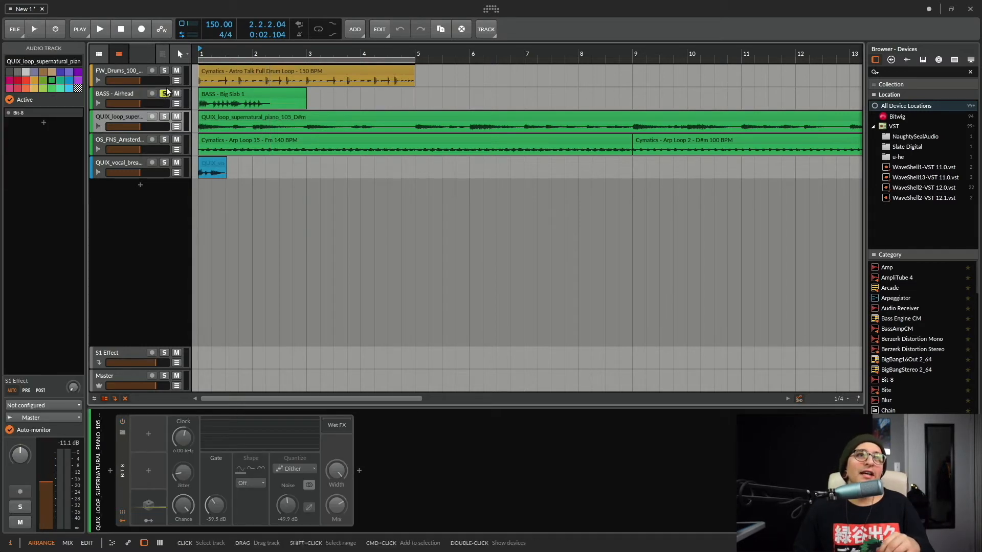
left_click(147, 100)
left_click(134, 119)
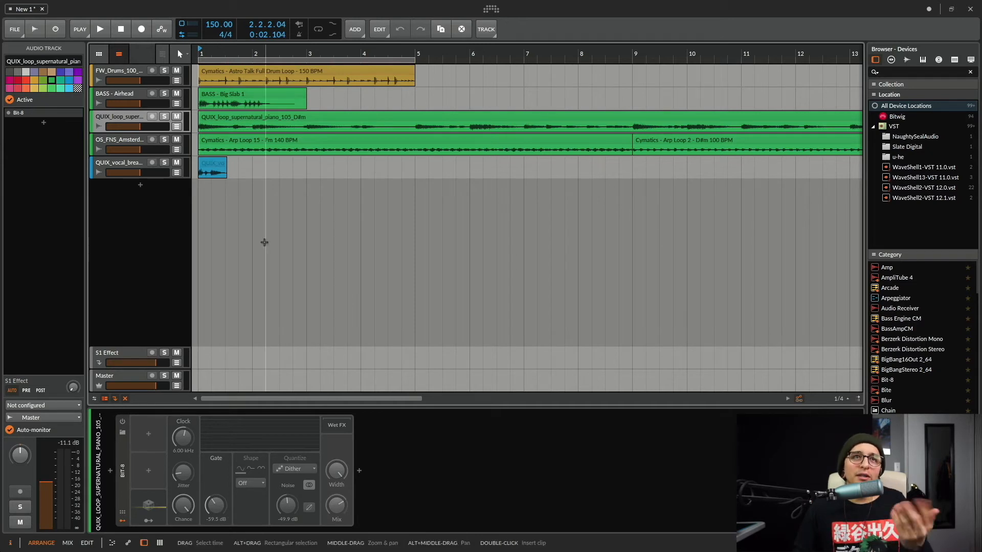
left_click(164, 117)
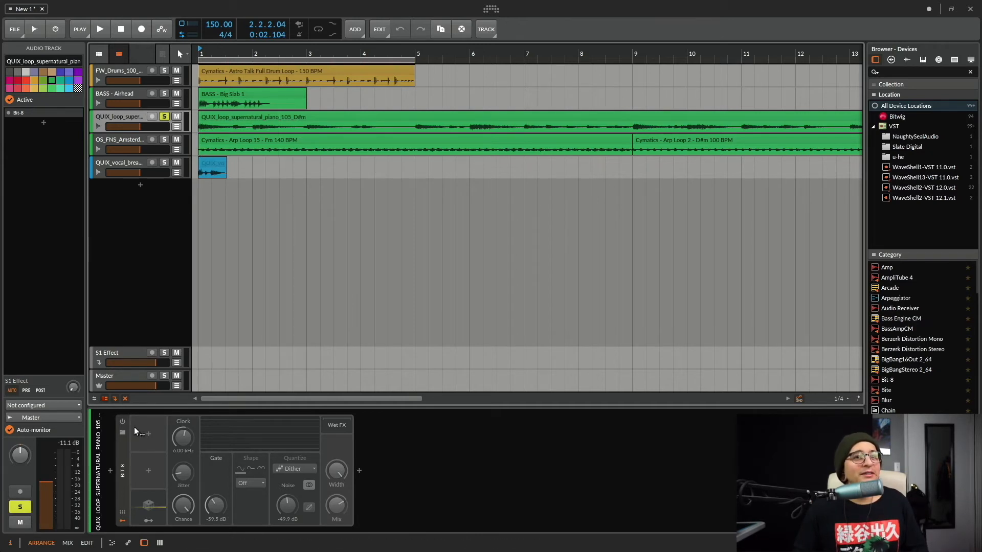
left_click(199, 127)
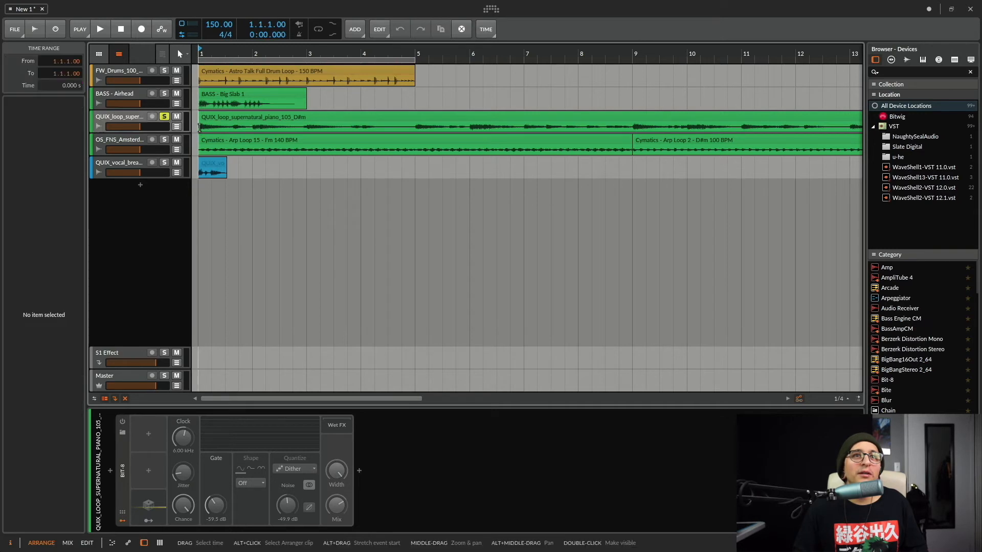
key("space")
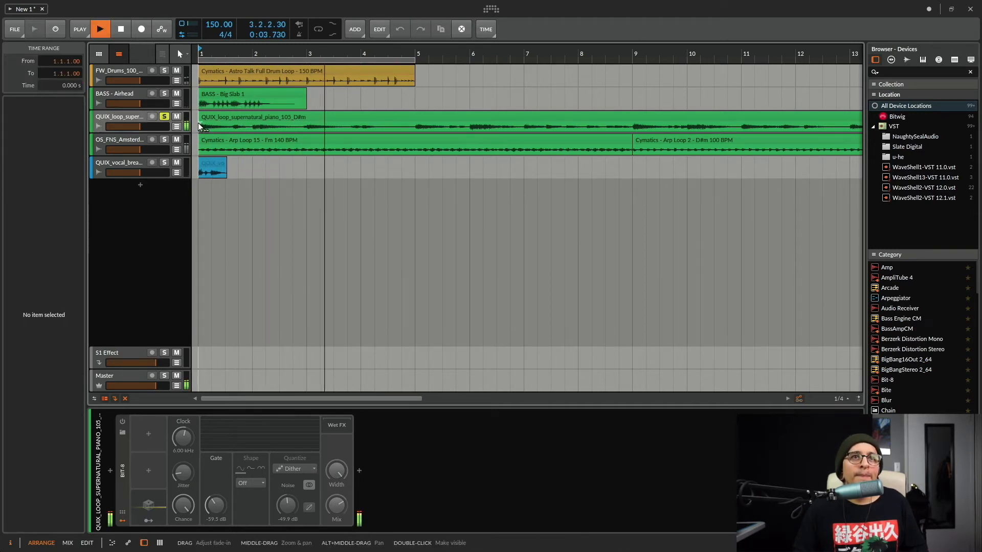
key("space")
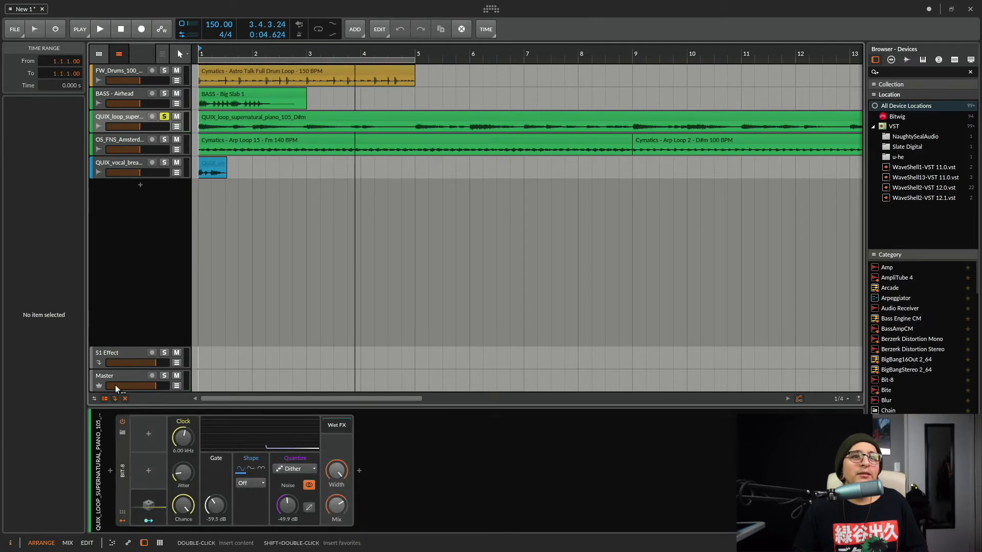
Select the piano loop track and audition it with Bit-8 active
left_click(121, 118)
key("space")
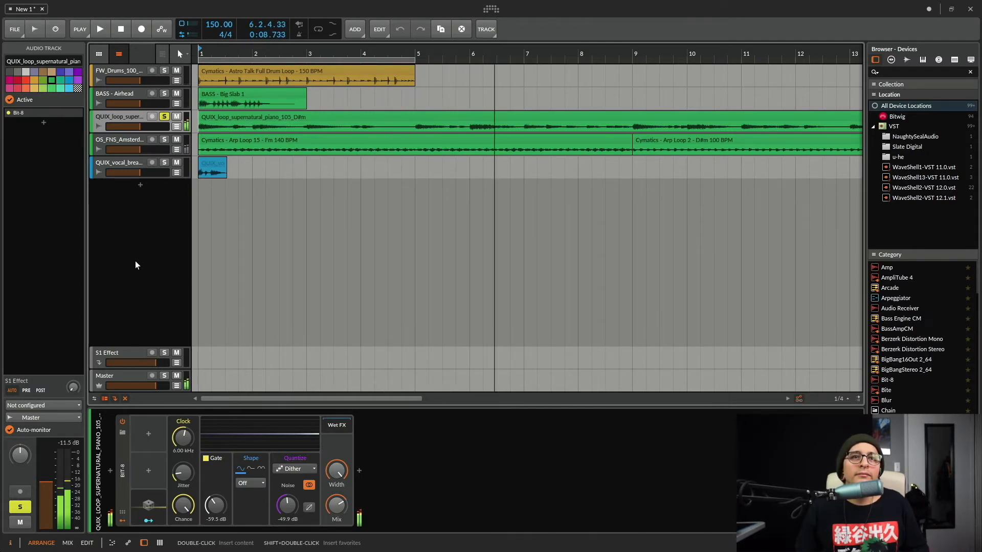
key("space")
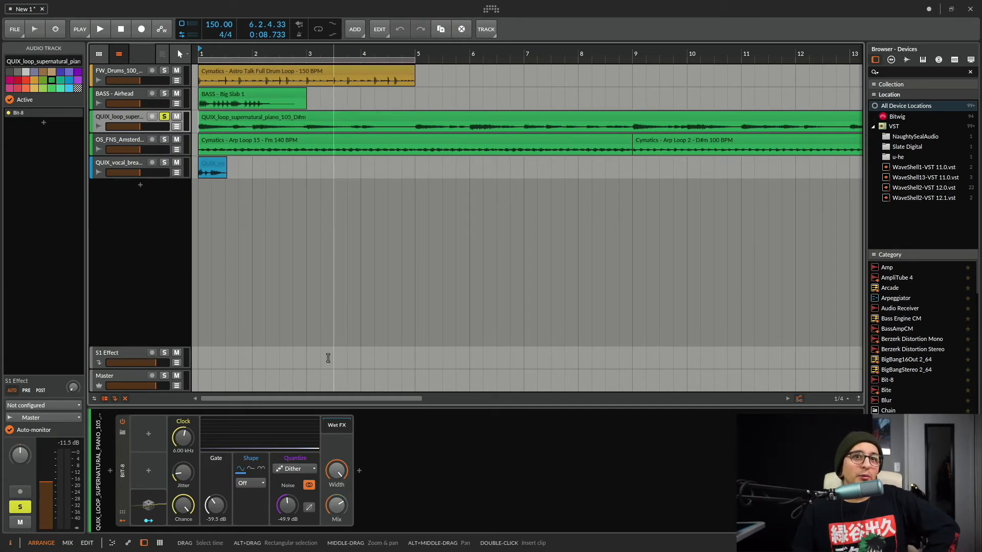
Move the solo from the piano to the OS_FNS_Amsterdam_Ambience track, and switch its FX Layer on and back to bypassed
left_click(165, 140)
left_click(166, 117)
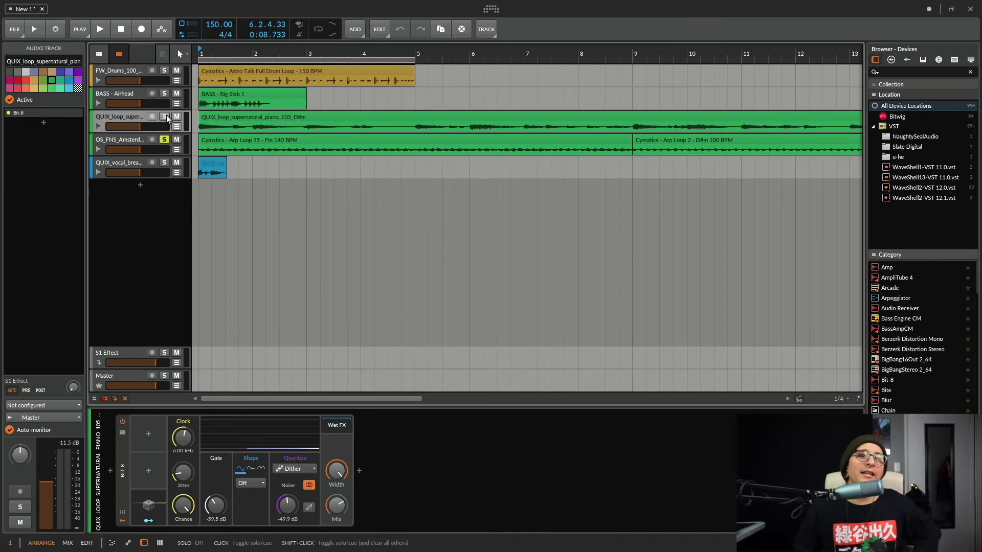
left_click(140, 142)
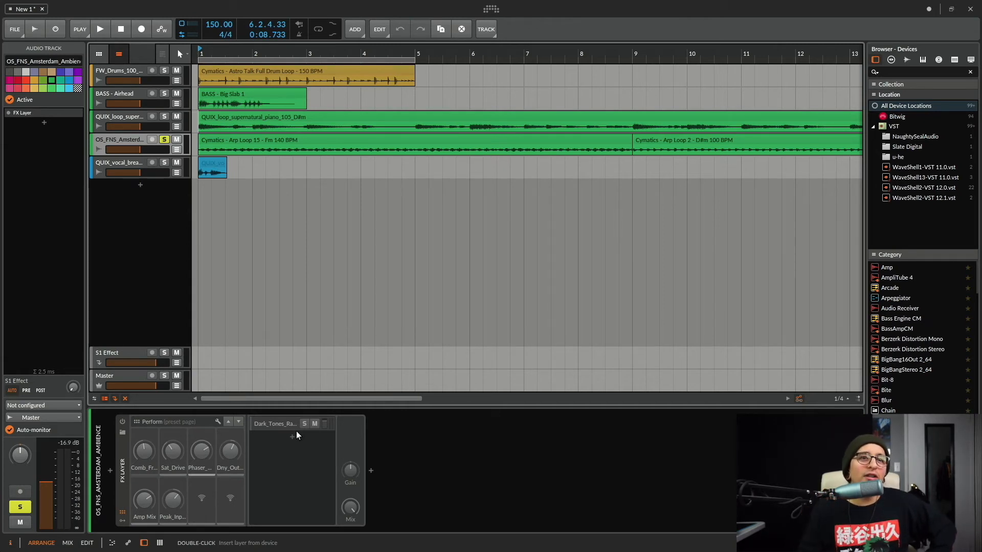
left_click(122, 421)
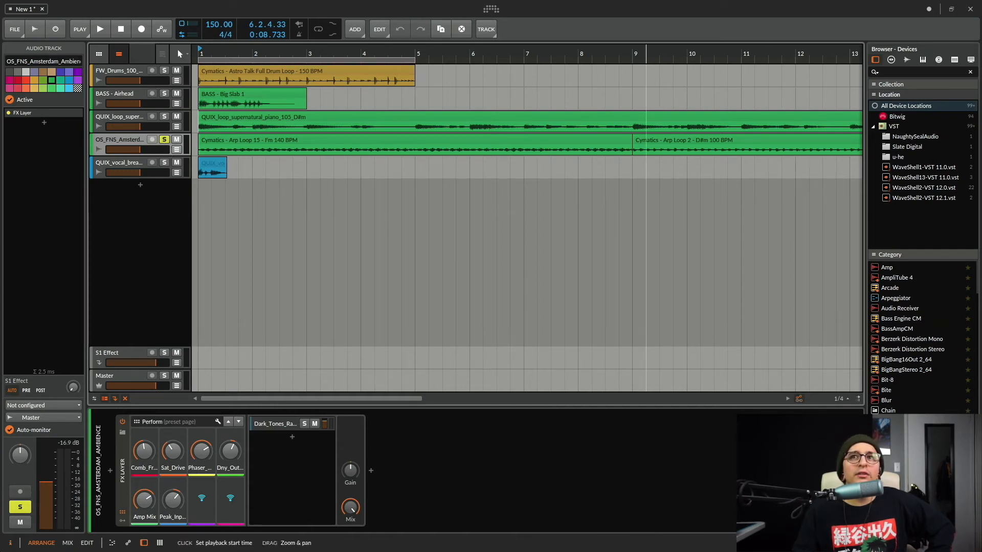
left_click_drag(646, 54, 646, 102)
left_click(122, 422)
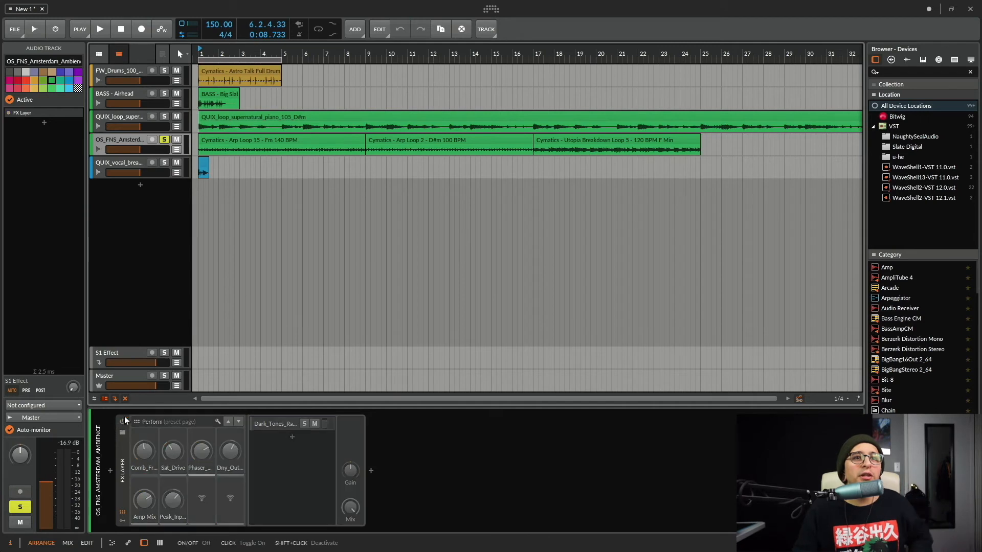
Audition the Arp Loop 15 clip from bar 1 on the ambience track with its FX Layer bypassed, and again with it enabled
left_click(198, 151)
key("space")
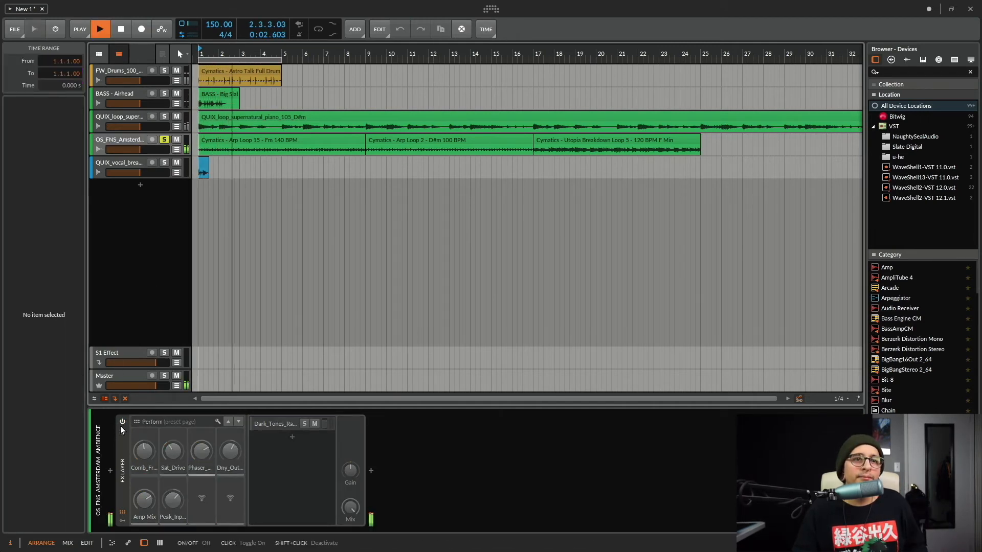
key("space")
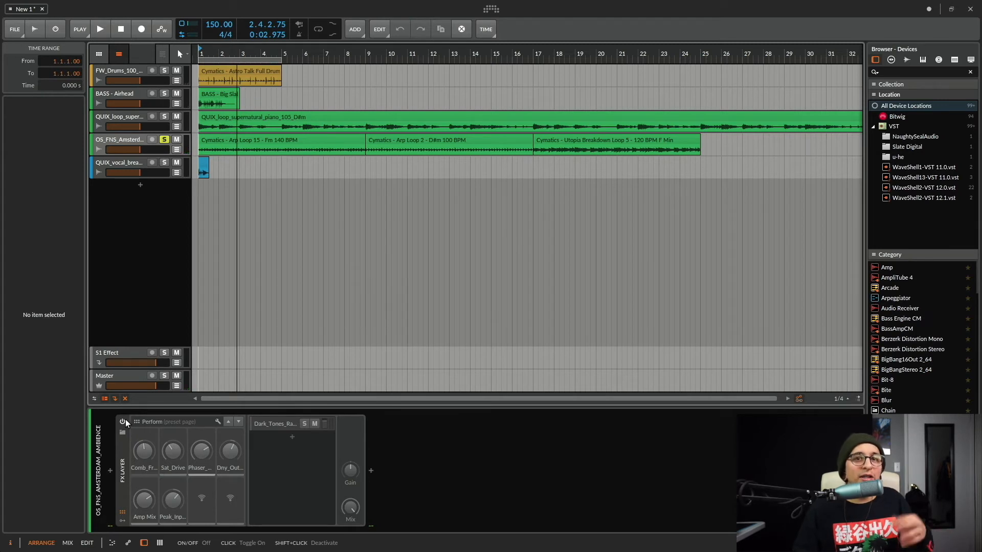
left_click(122, 421)
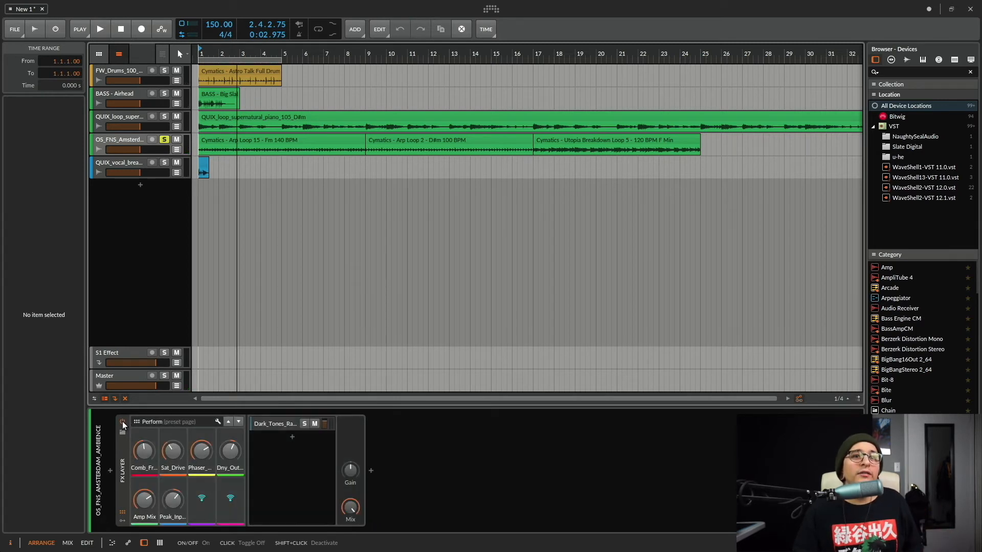
key("space")
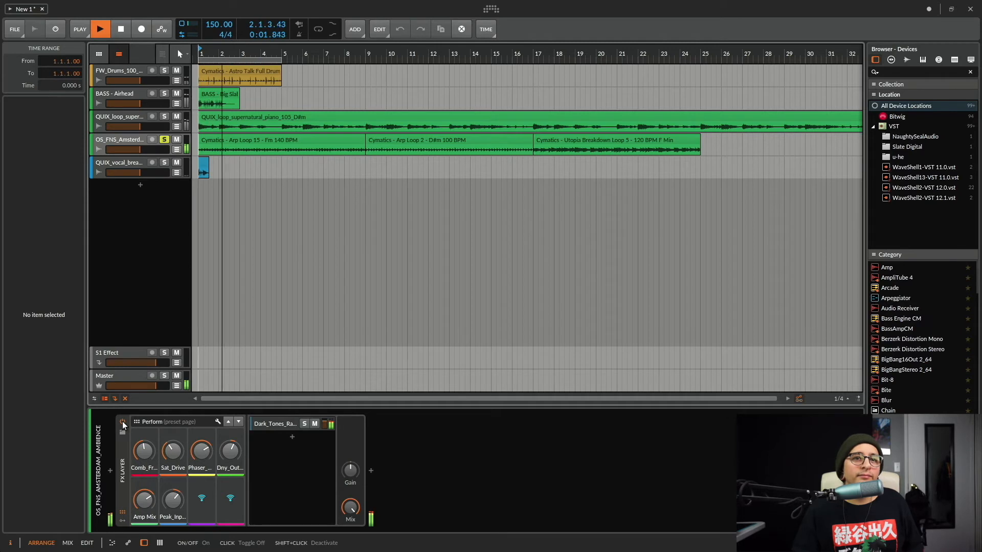
key("space")
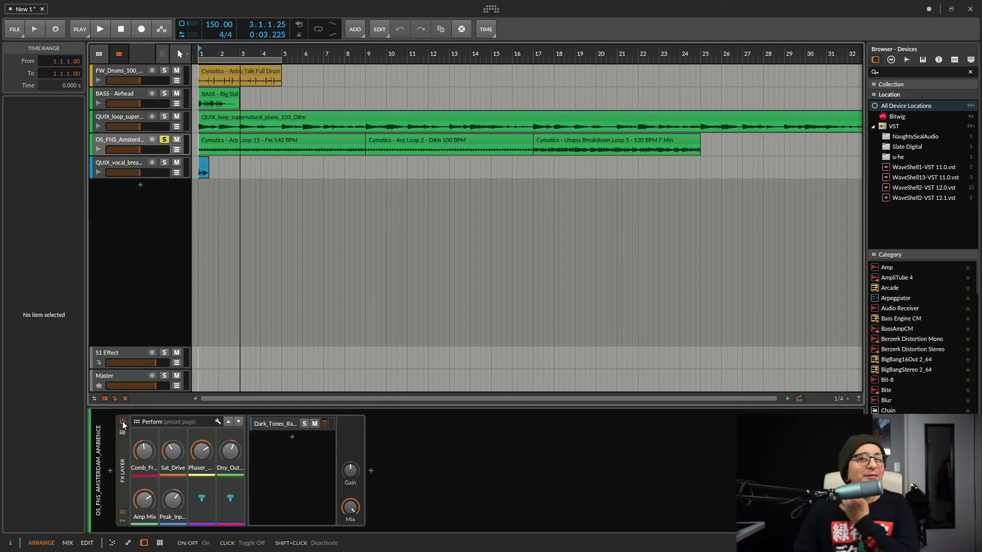
Compare the Arp Loop 2 clip from bar 9 with the FX Layer bypassed and active
left_click(396, 140)
left_click(366, 159)
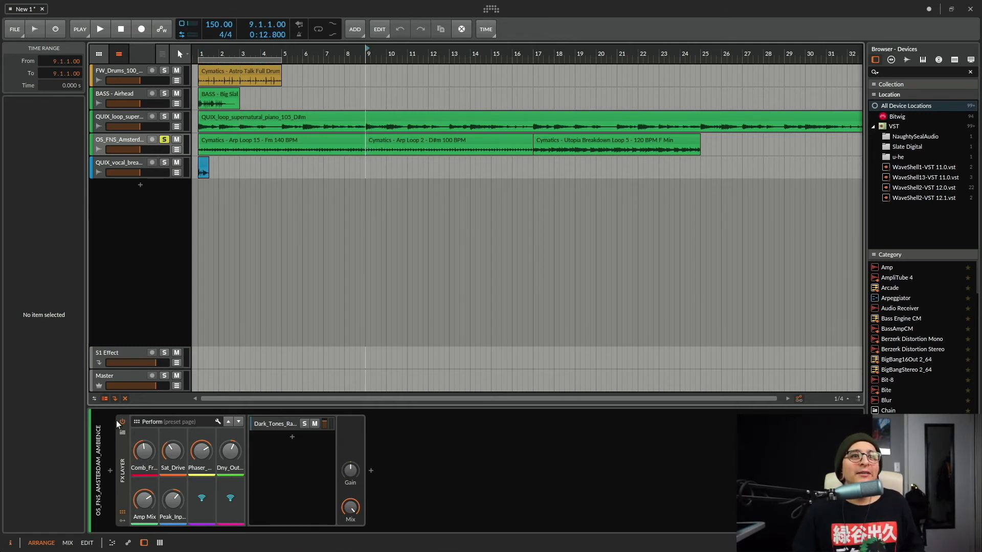
left_click(122, 421)
key("space")
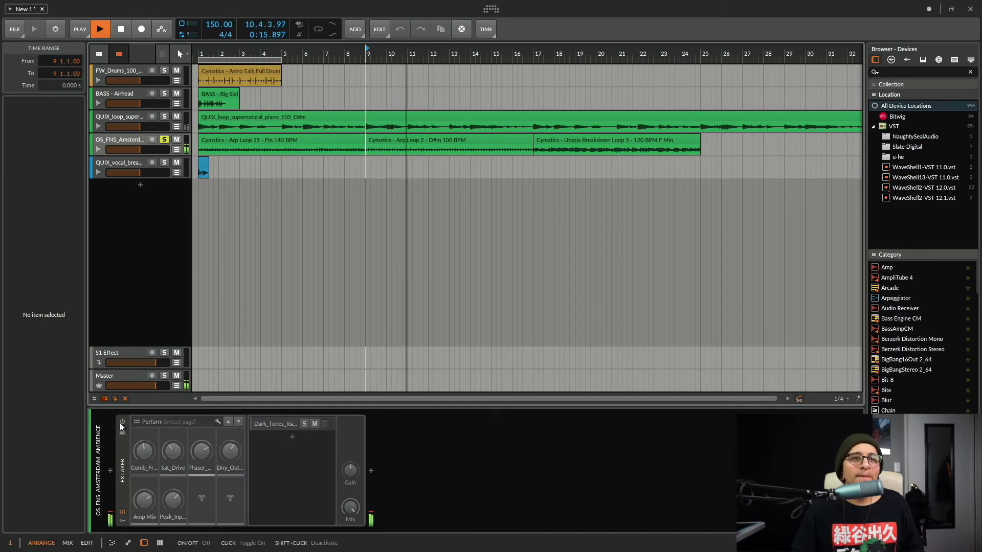
key("space")
left_click(122, 422)
key("space")
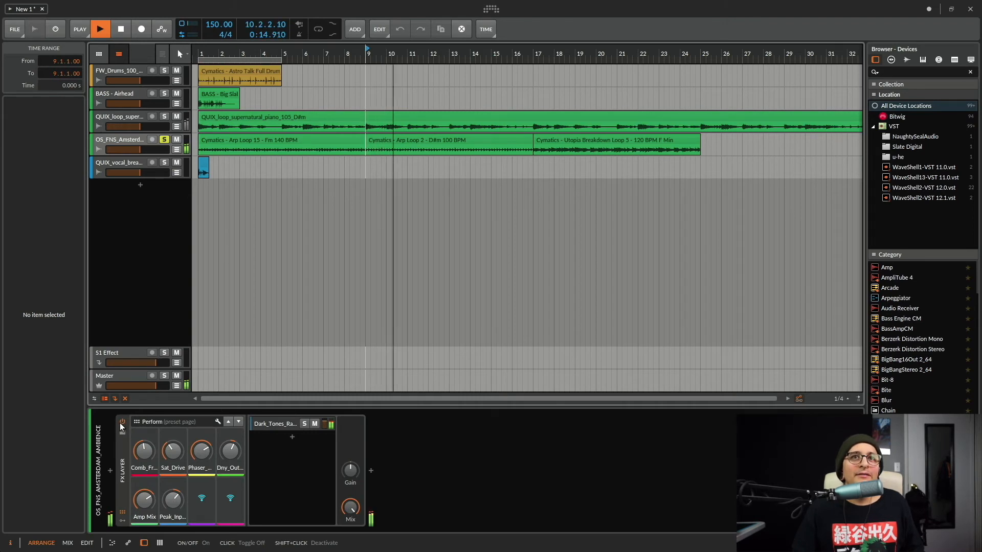
key("space")
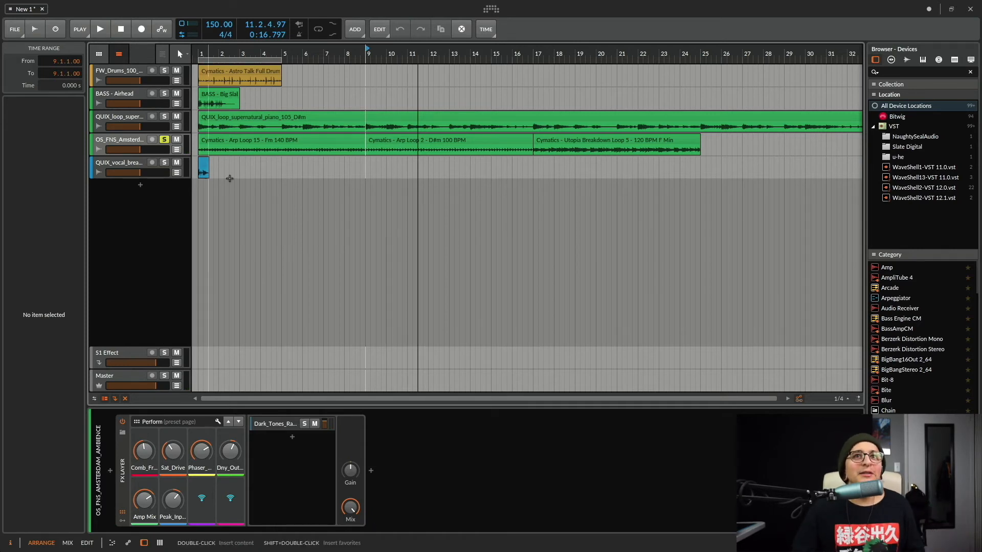
Audition the Utopia Breakdown Loop 5 clip from bar 17 with the FX Layer bypassed, and continue listening with it re-enabled
left_click(533, 152)
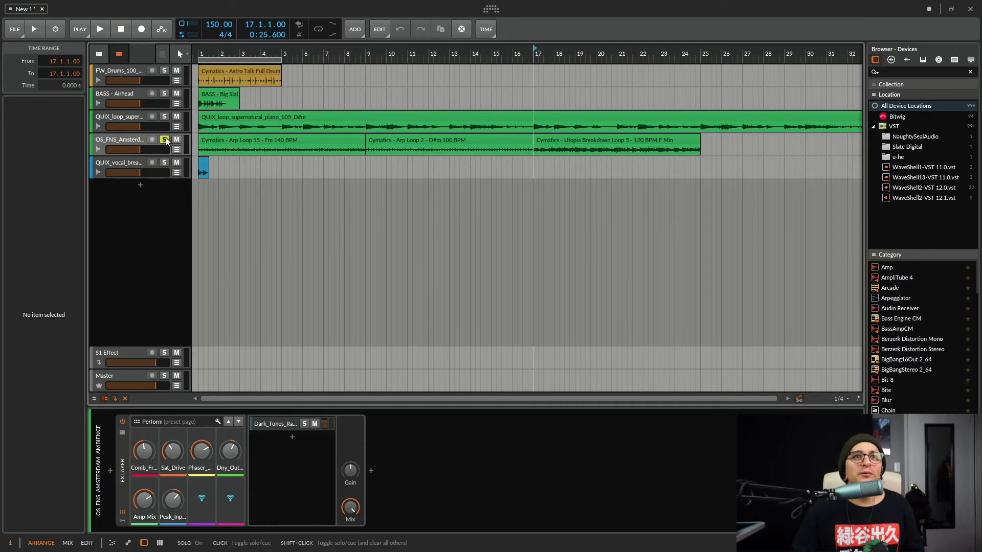
left_click(123, 422)
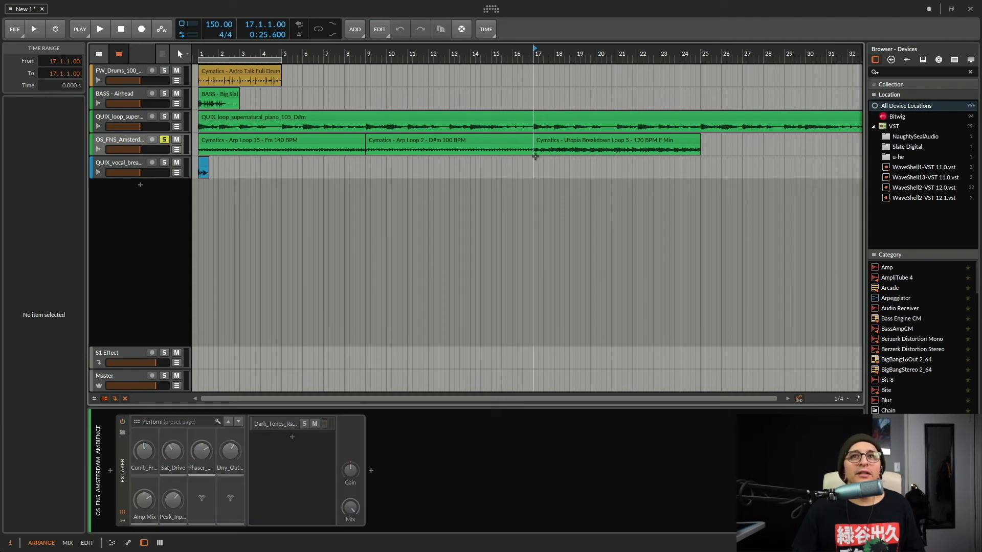
key("space")
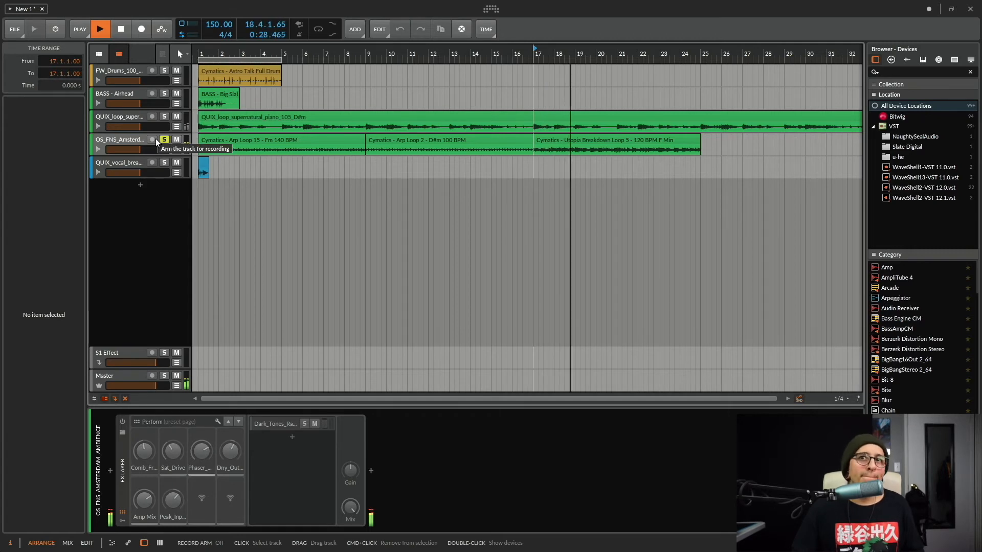
key("space")
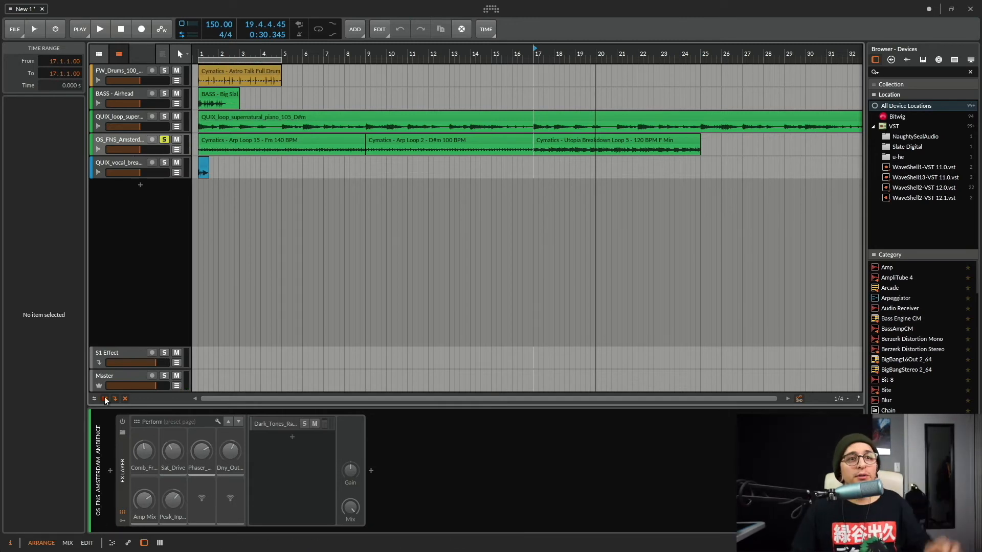
left_click(123, 420)
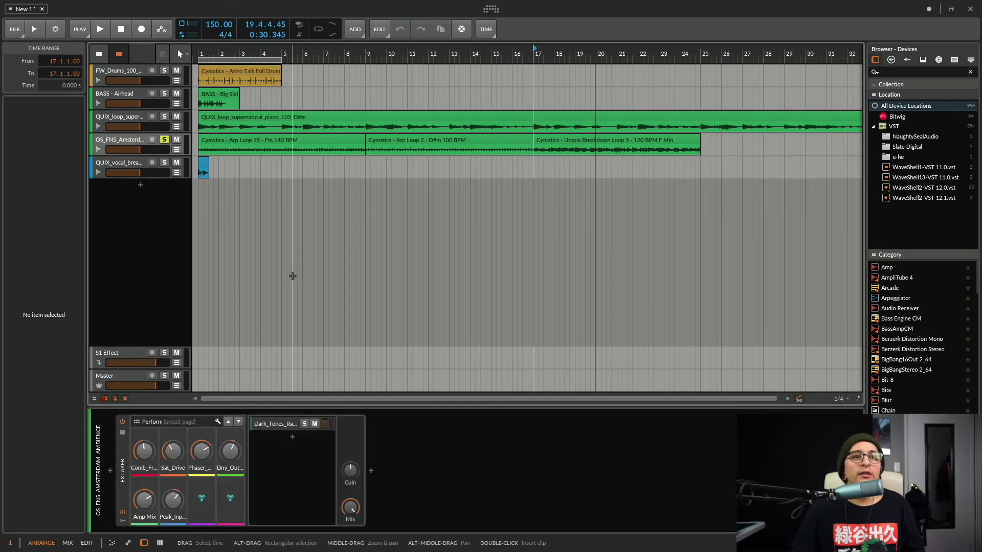
key("space")
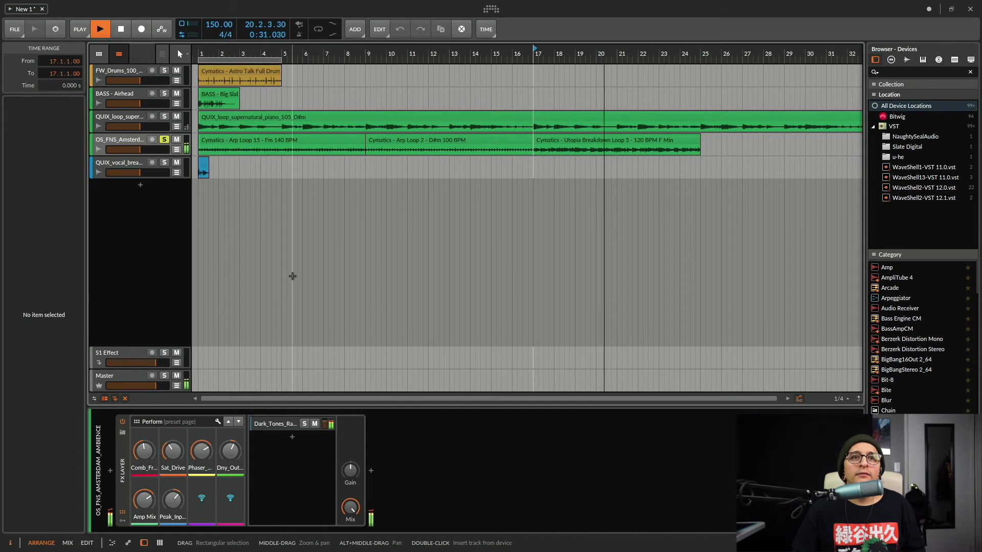
key("space")
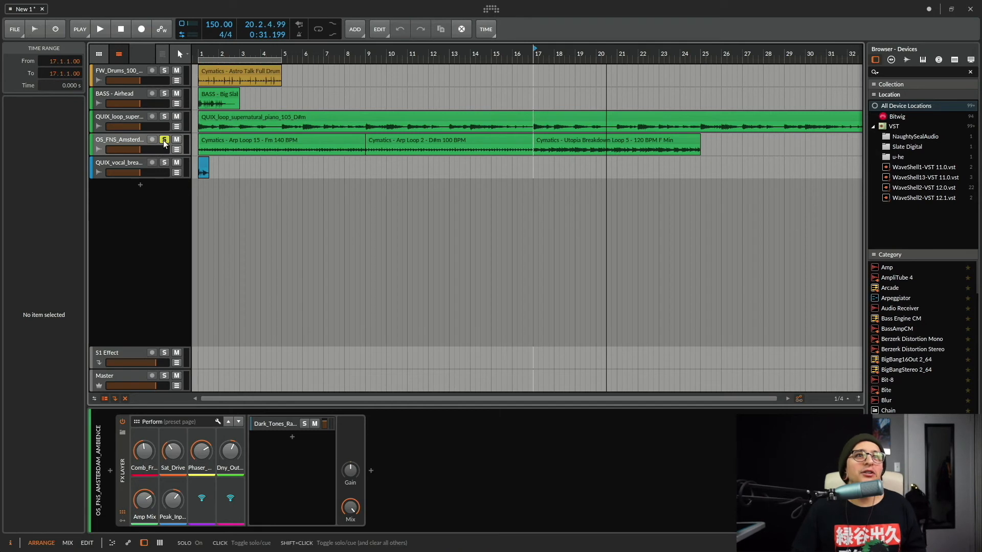
Select the QUIX_vocal_break_it_down track and examine the device chain inside its Warchief Native Robot Voice layer
left_click(140, 145)
left_click(137, 165)
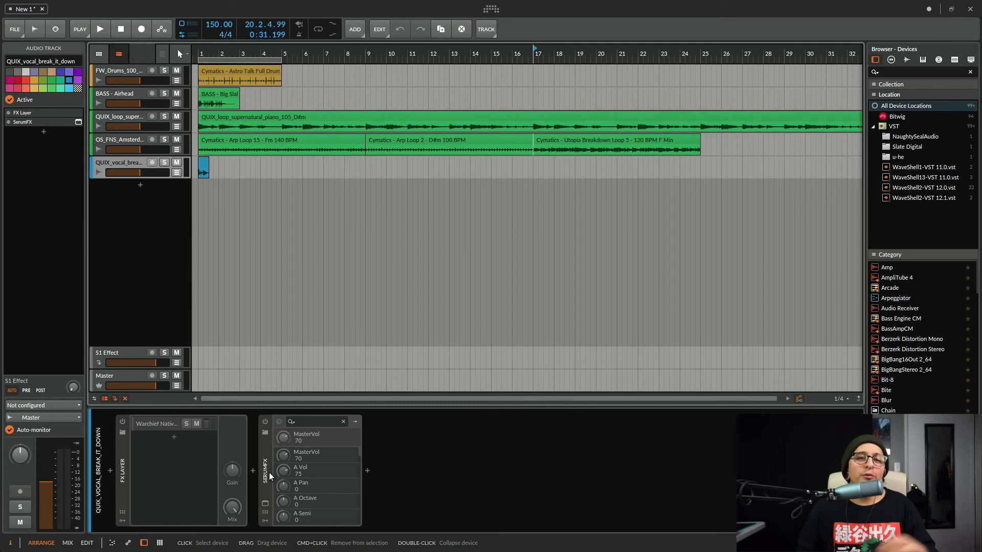
left_click(150, 424)
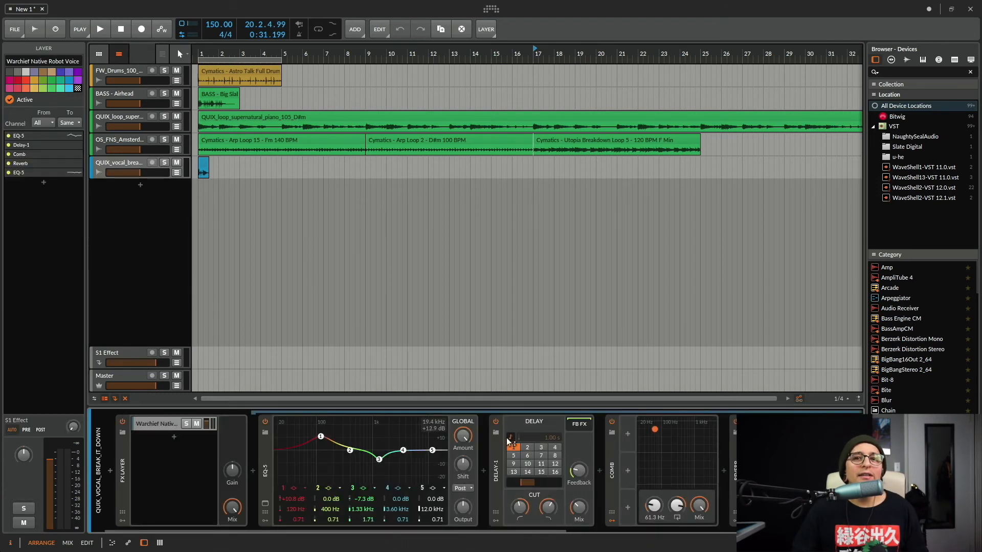
scroll(471, 468, "right", 10)
scroll(469, 468, "left", 10)
left_click(164, 425)
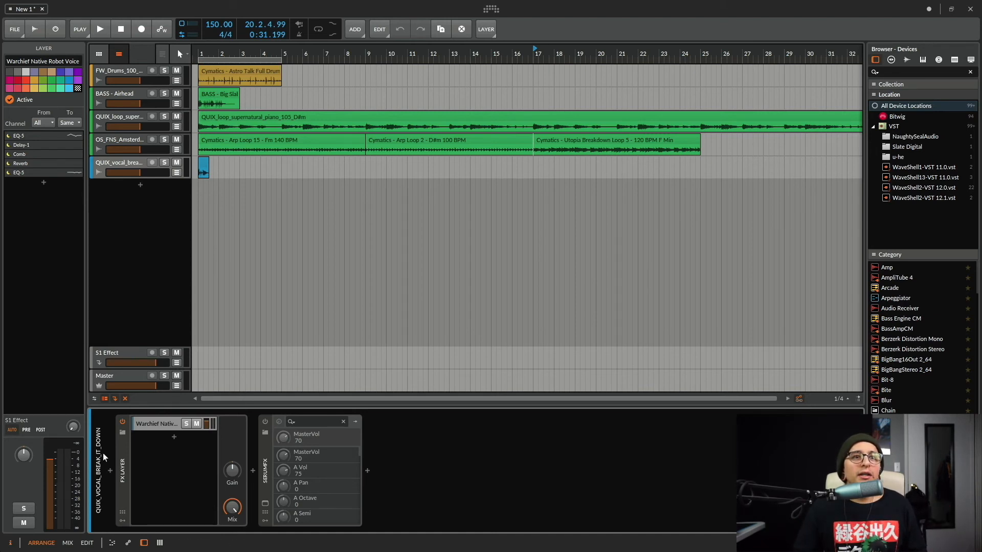
Move the solo to the vocal track and audition it from bar 1 with the FX Layer bypassed, and again with it enabled
left_click(122, 422)
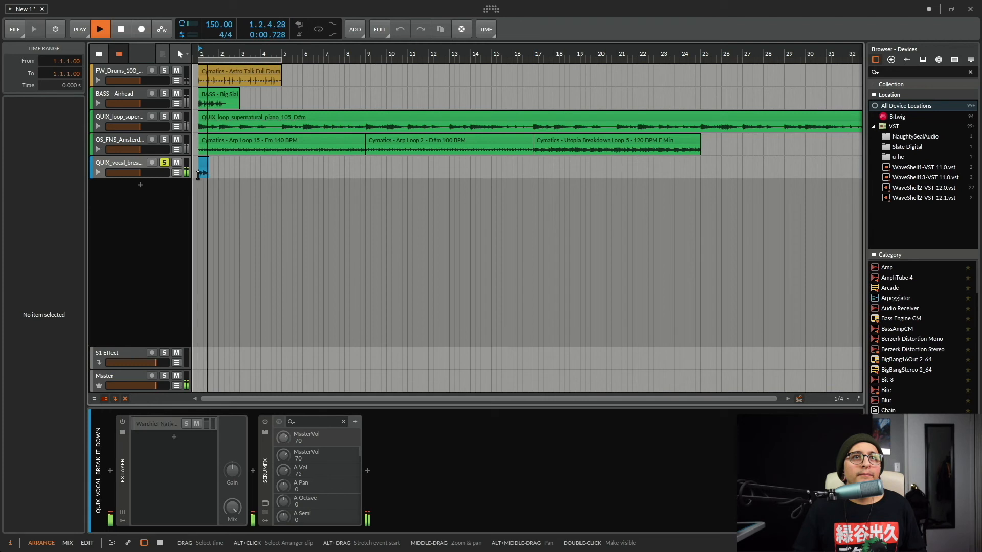
key("space")
left_click(123, 421)
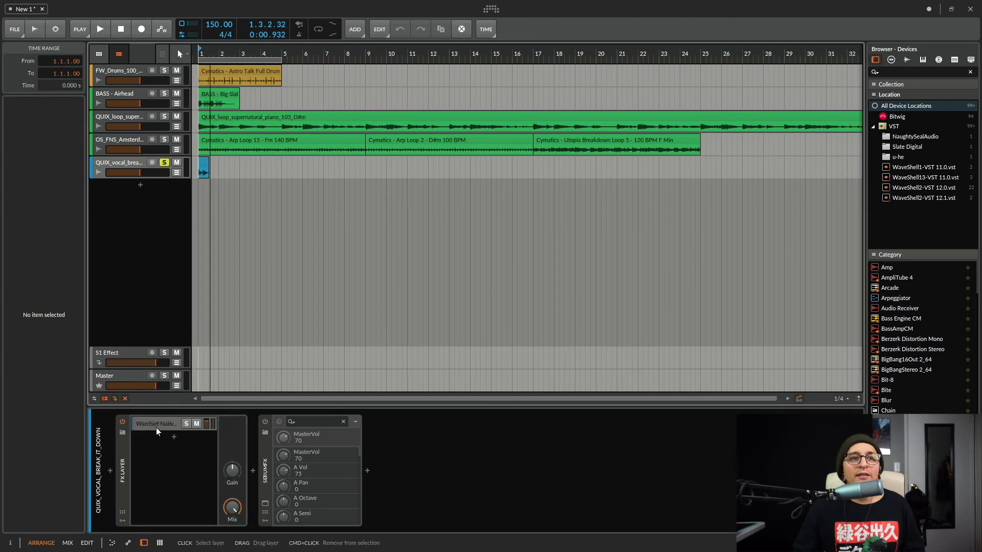
key("space")
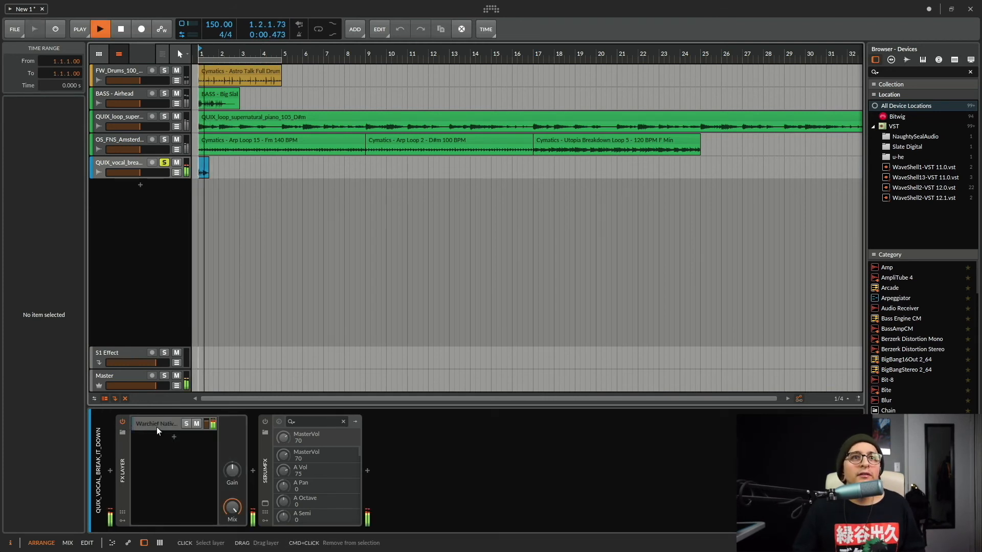
key("space")
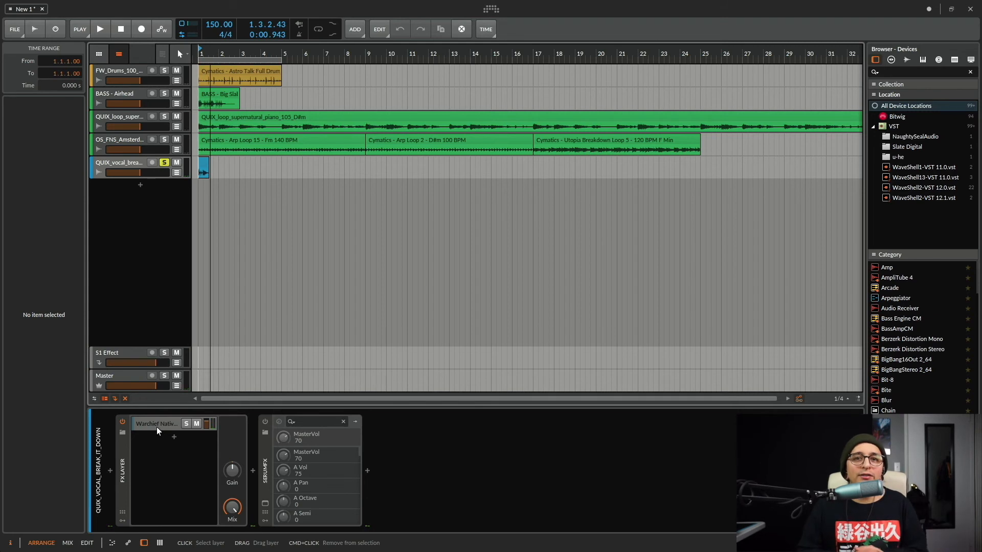
Bypass the vocal track's FX Layer, enable SerumFX, and audition the vocal through SerumFX alone
left_click(122, 421)
left_click(265, 422)
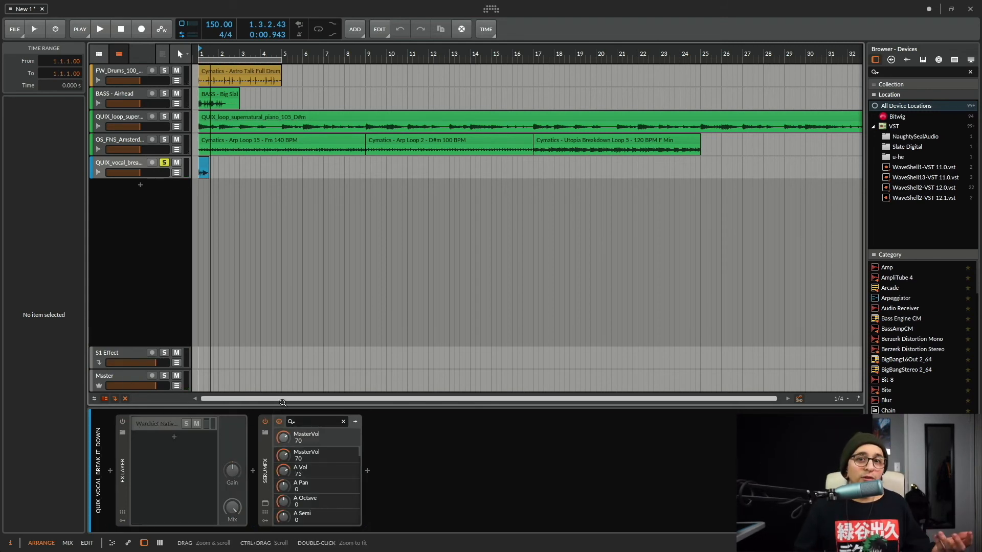
key("space")
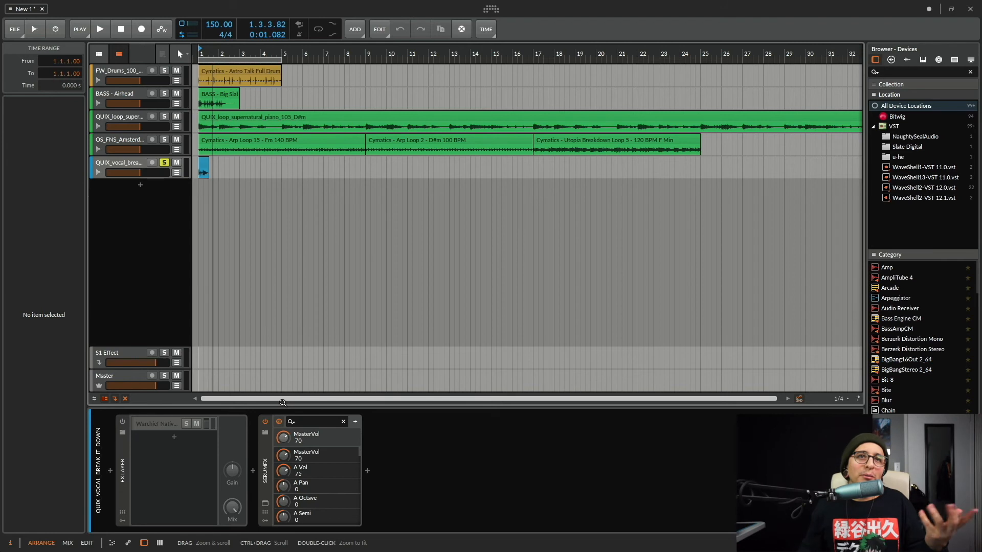
Re-enable the FX Layer alongside SerumFX, audition the vocal through both, and select the vocal track
left_click(121, 420)
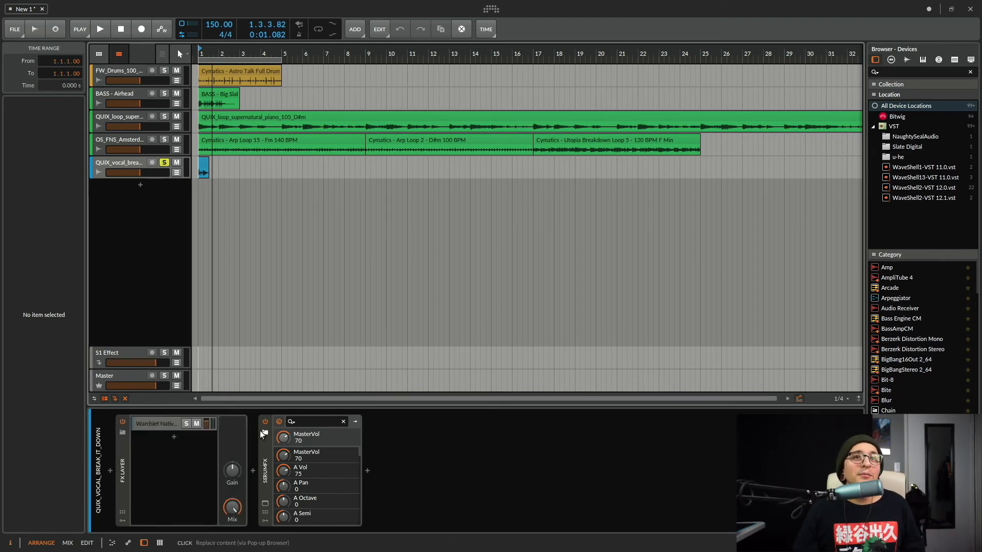
key("space")
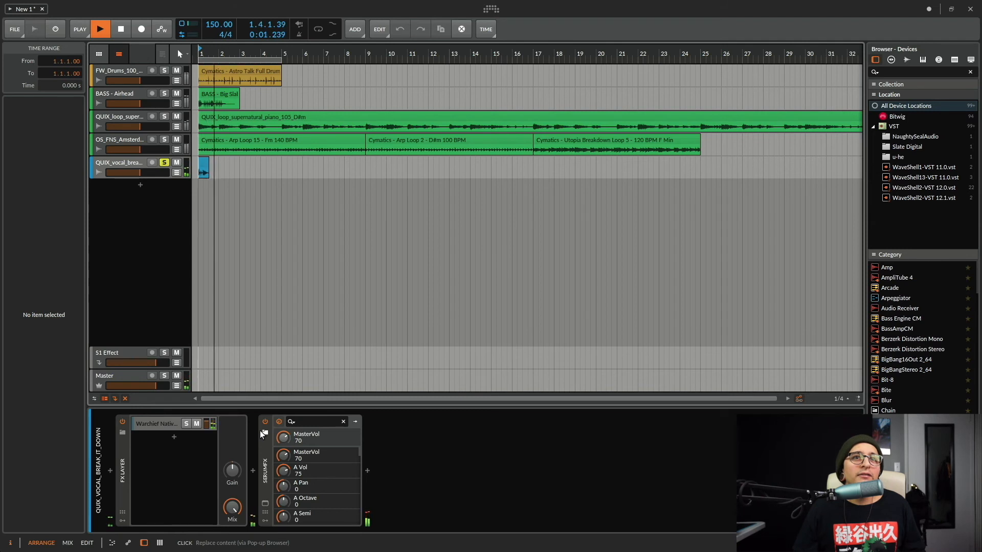
key("space")
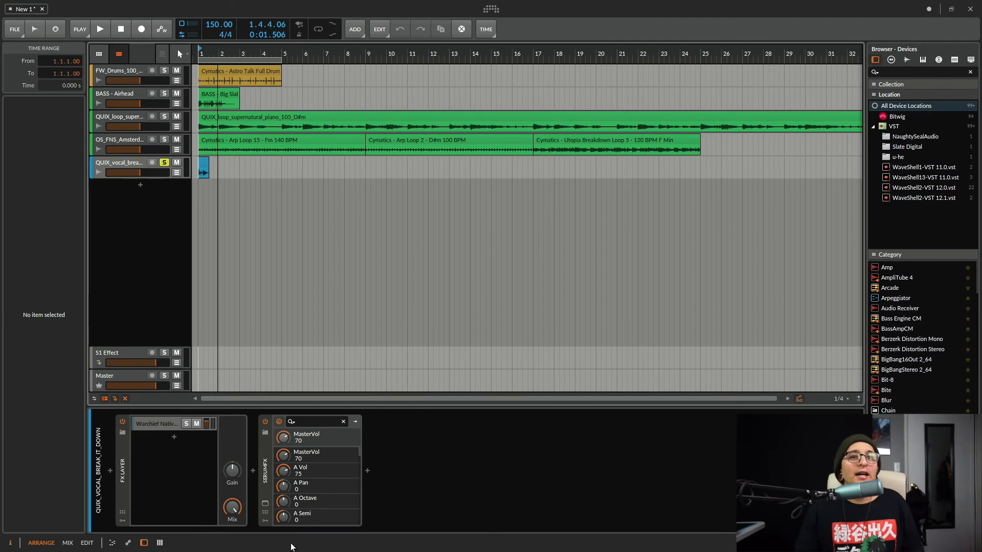
left_click(129, 163)
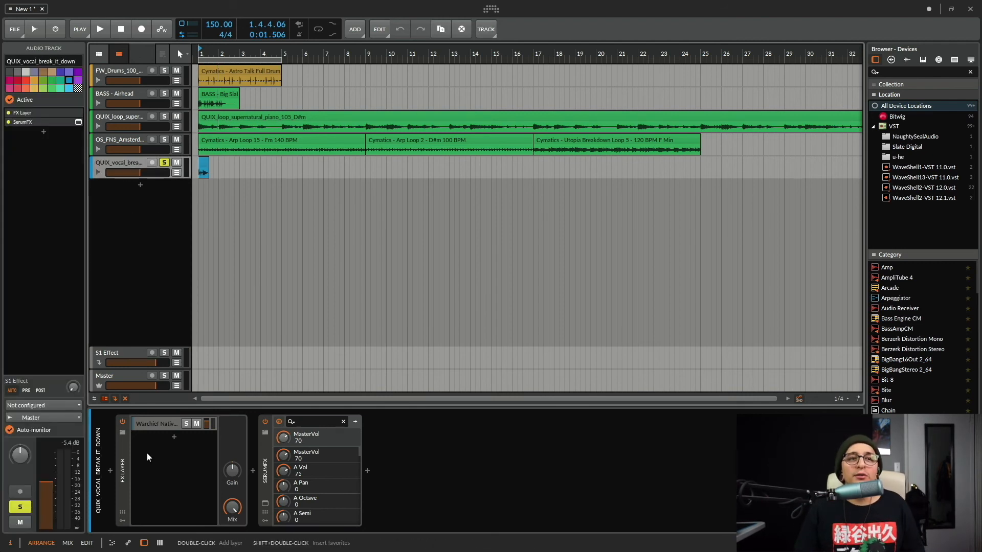